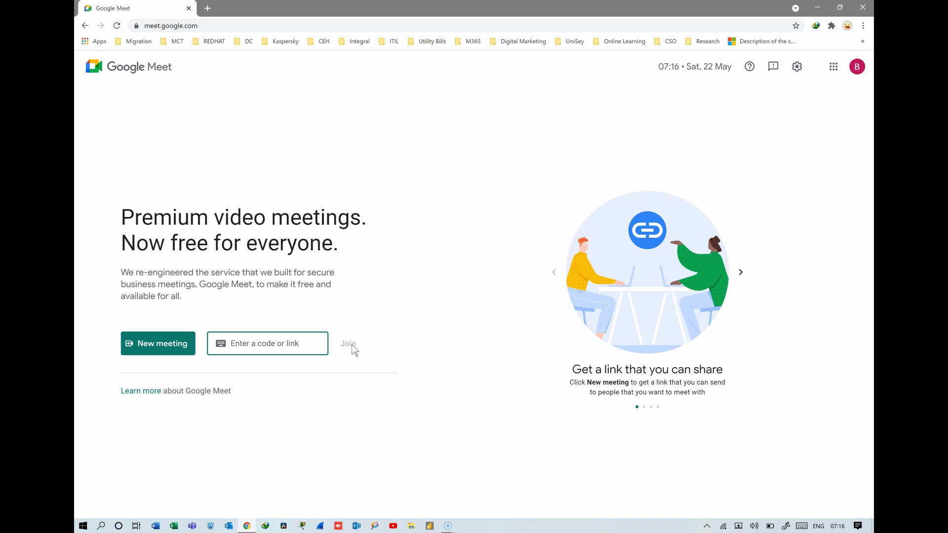
- Generate a Meet link for a later meeting, copy it, and bring back the New meeting options
click(173, 340)
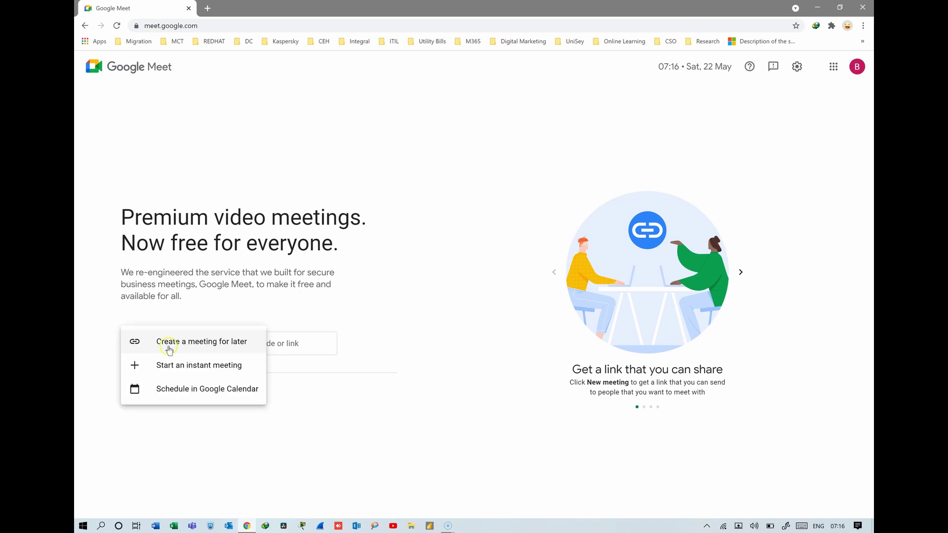
click(203, 346)
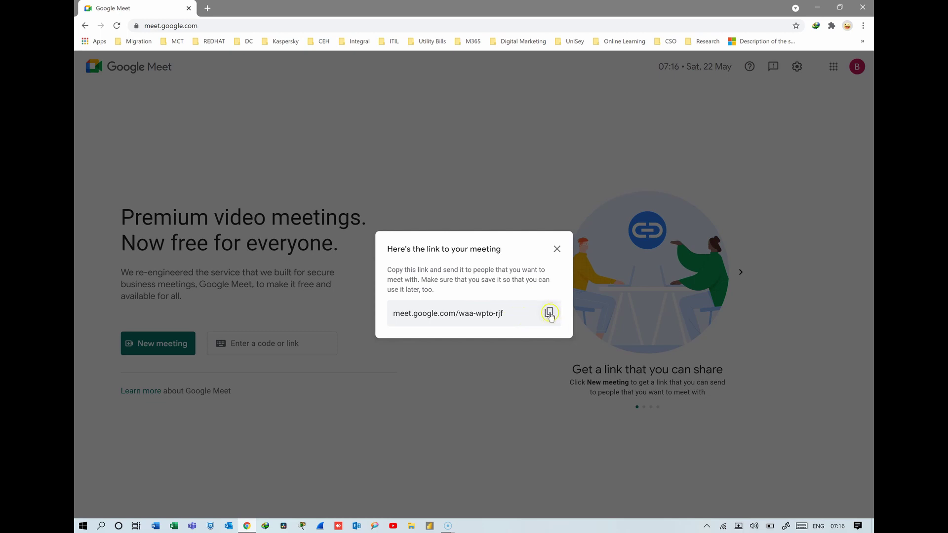
click(549, 313)
click(557, 249)
click(173, 348)
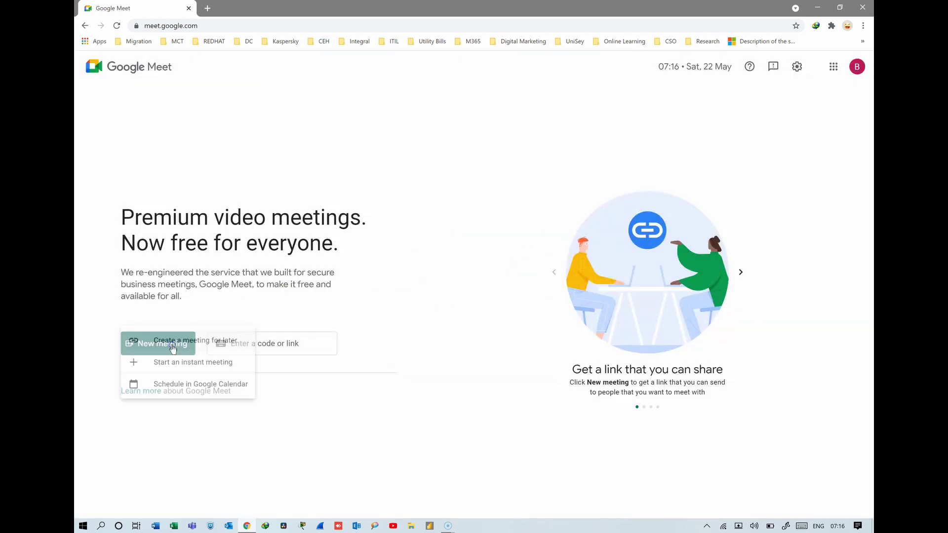
- Schedule a Calendar event titled 'Meeting1' starting at 8:00am
click(200, 391)
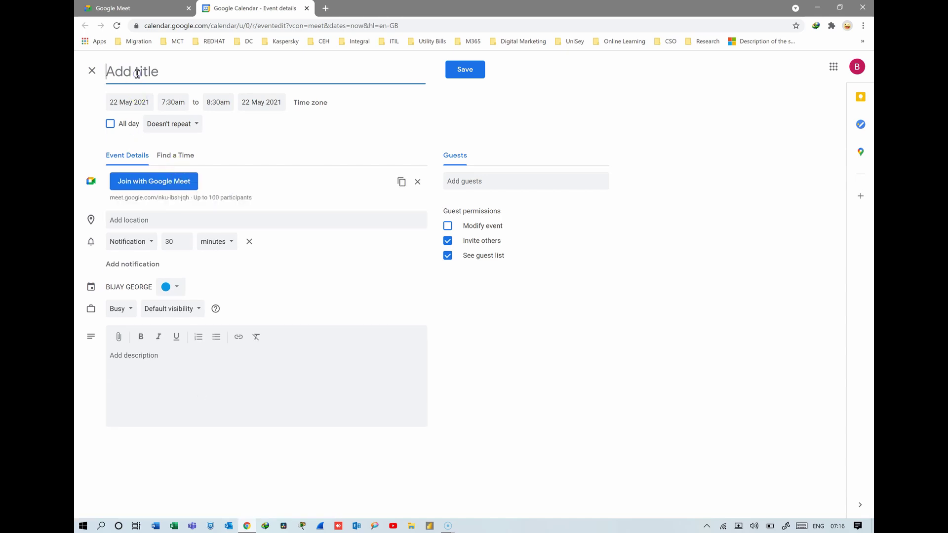
text(Meeting1)
click(143, 106)
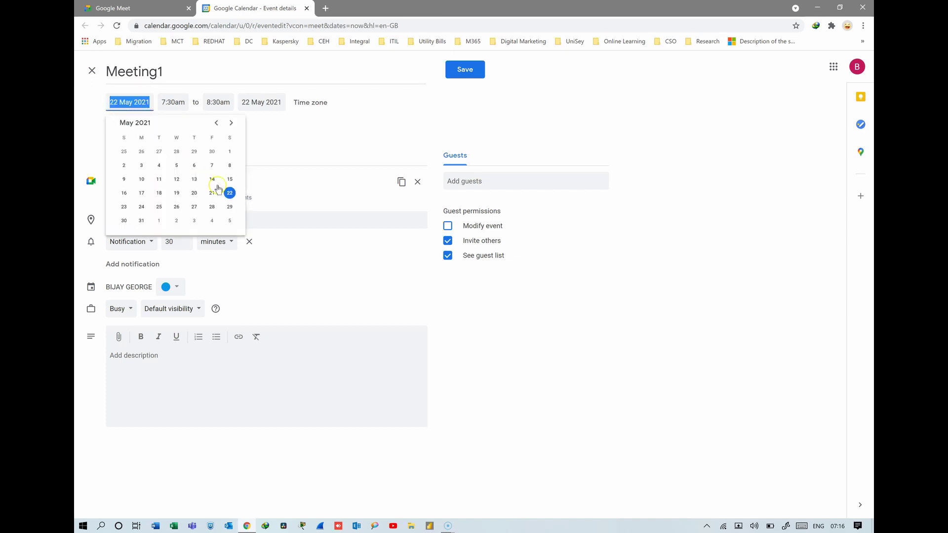
click(178, 102)
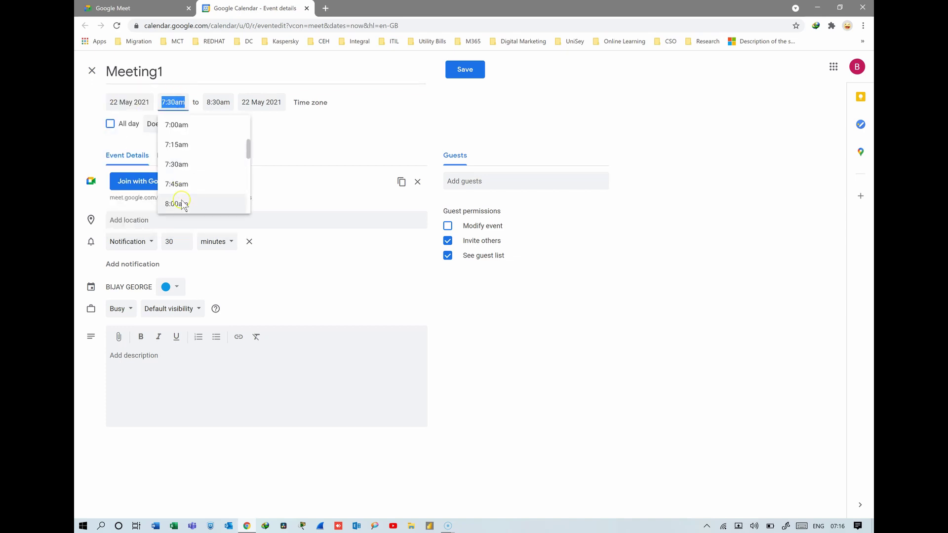
click(184, 205)
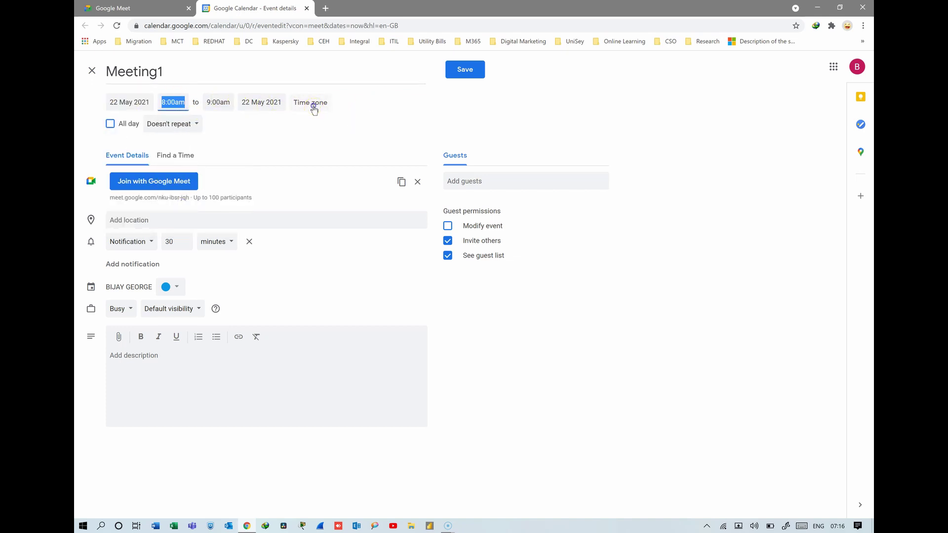
- Keep Seychelles Time, all-day off, no repeat, and a notification reminder for Meeting1
click(313, 106)
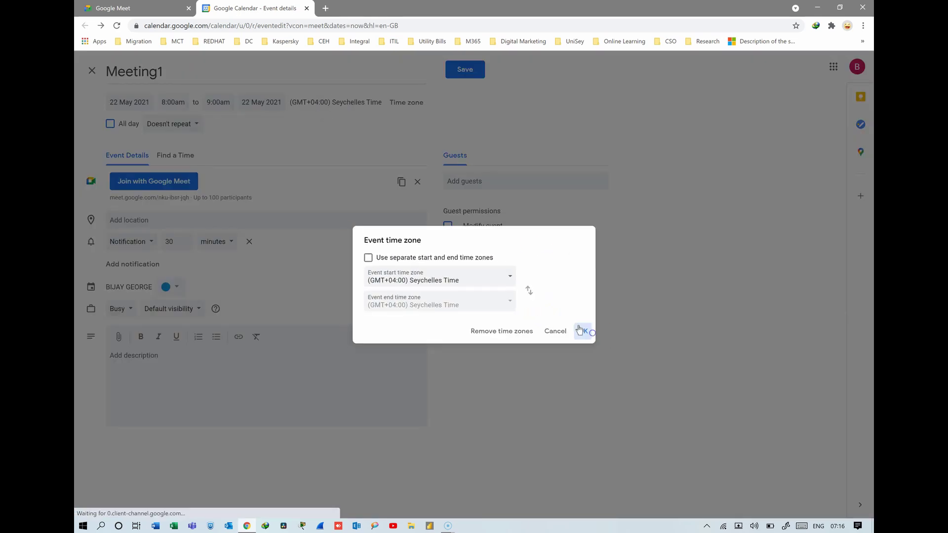
click(587, 332)
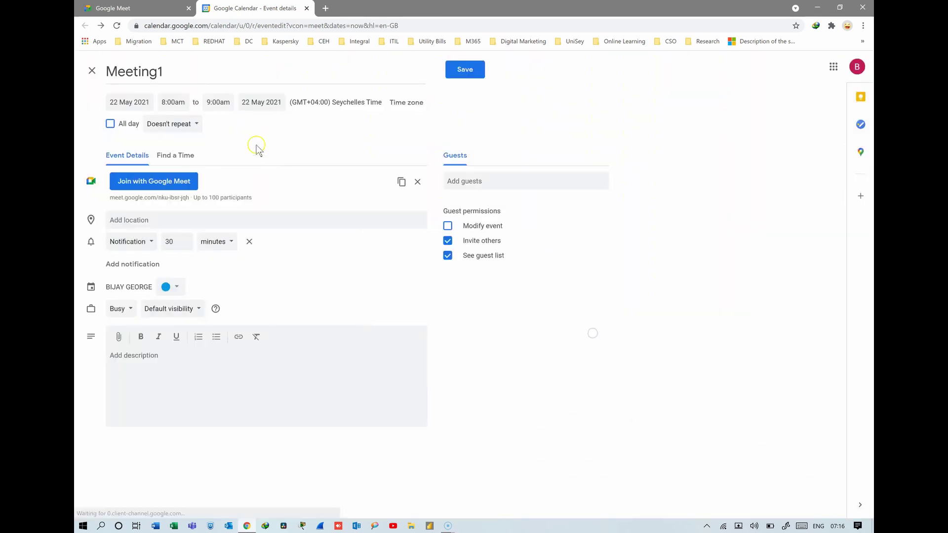
click(109, 124)
click(109, 125)
click(171, 124)
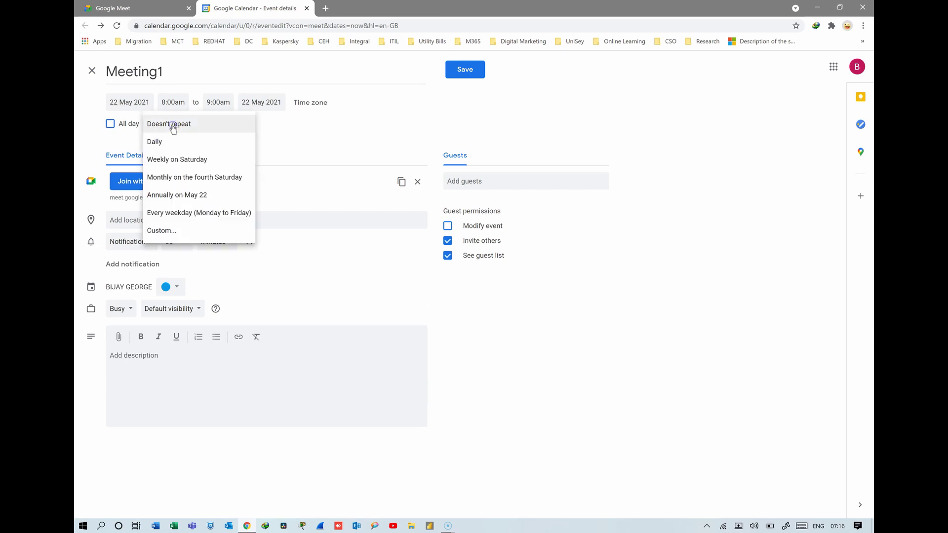
click(110, 124)
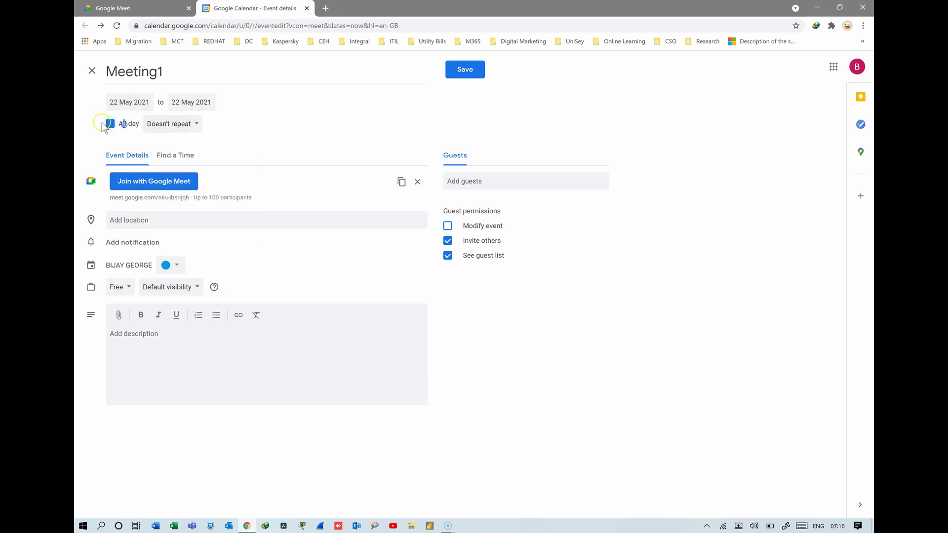
click(110, 124)
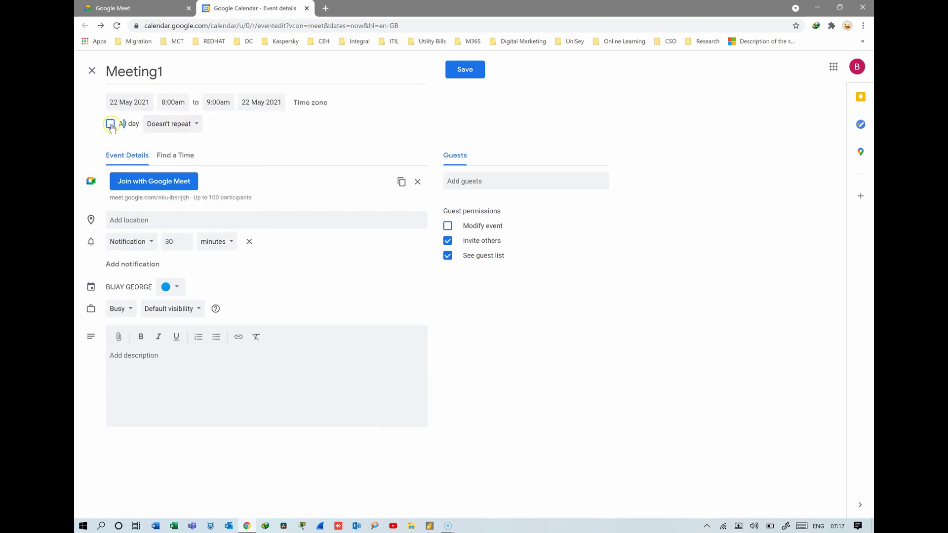
click(110, 124)
click(110, 123)
click(135, 223)
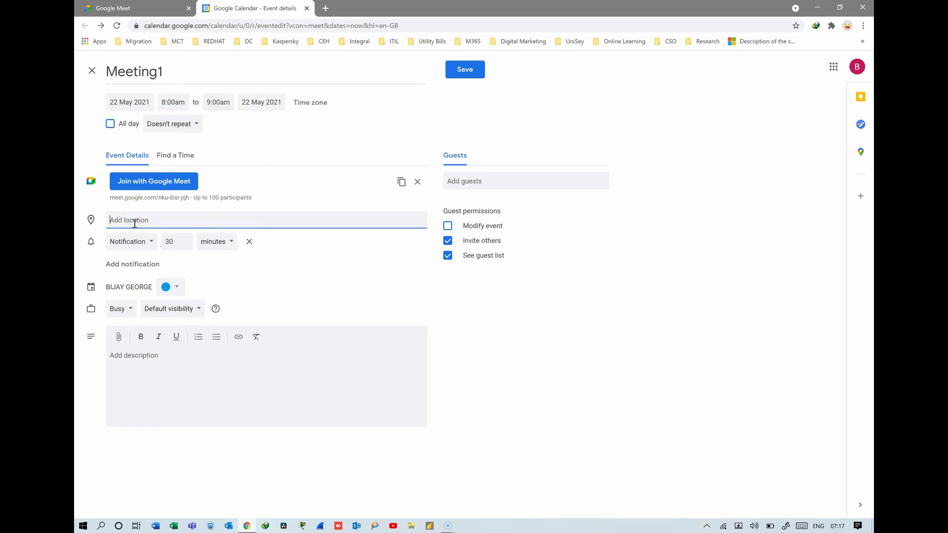
click(137, 243)
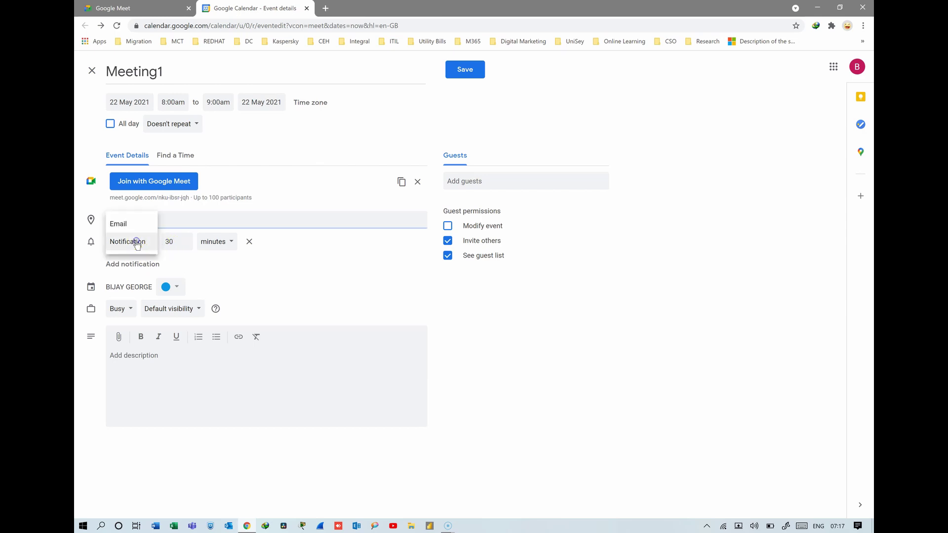
click(134, 242)
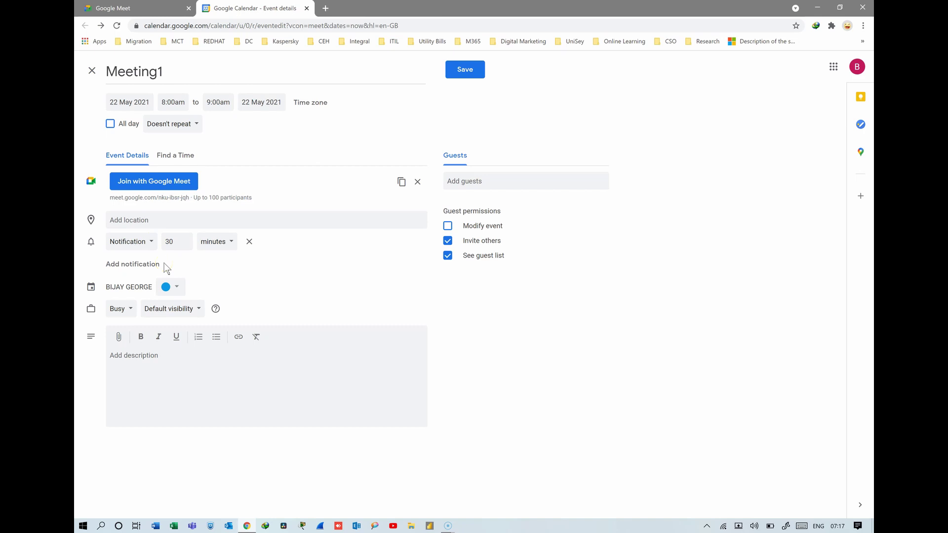
- Add two guests by e-mail who can invite others and see the guest list but not modify the event
click(473, 182)
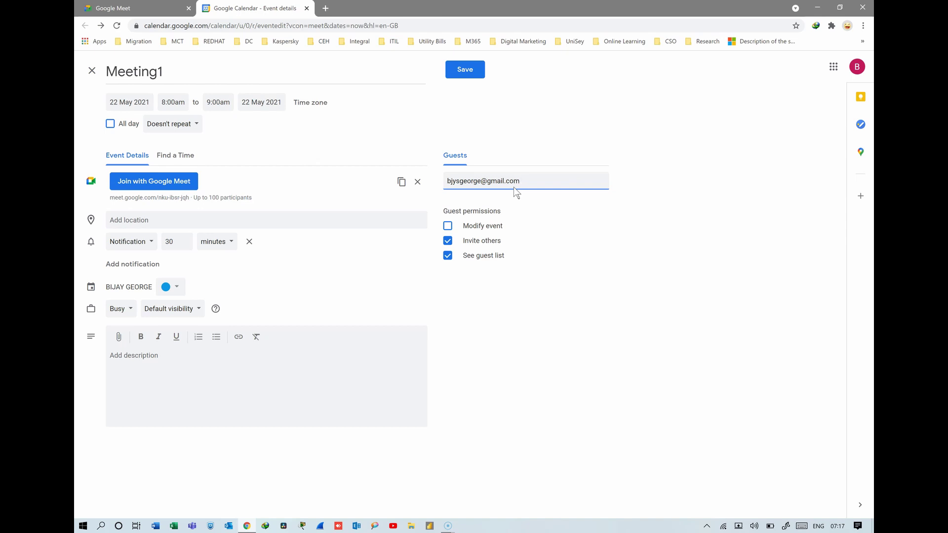
click(650, 129)
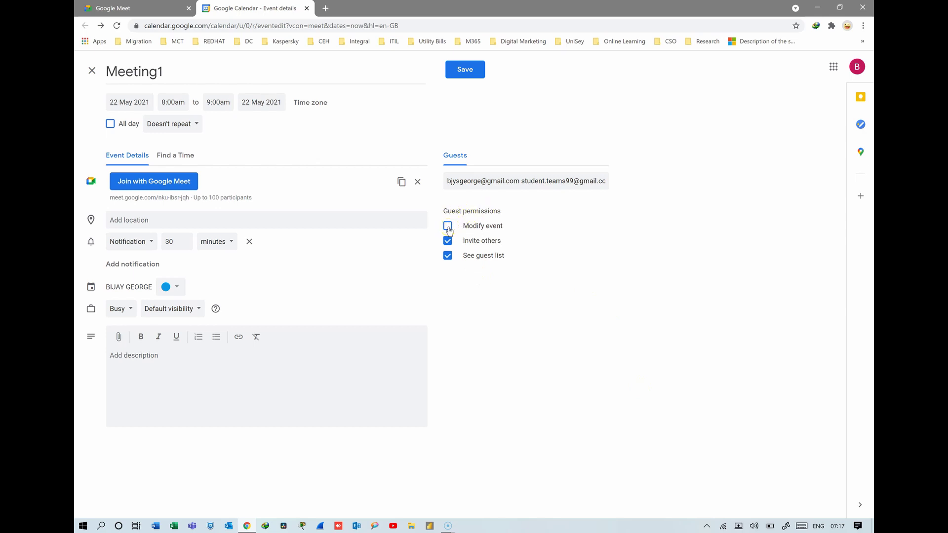
click(448, 228)
click(448, 227)
click(448, 242)
- Save Meeting1, send the guests invitation e-mails, then close the Calendar tab and browser
click(469, 70)
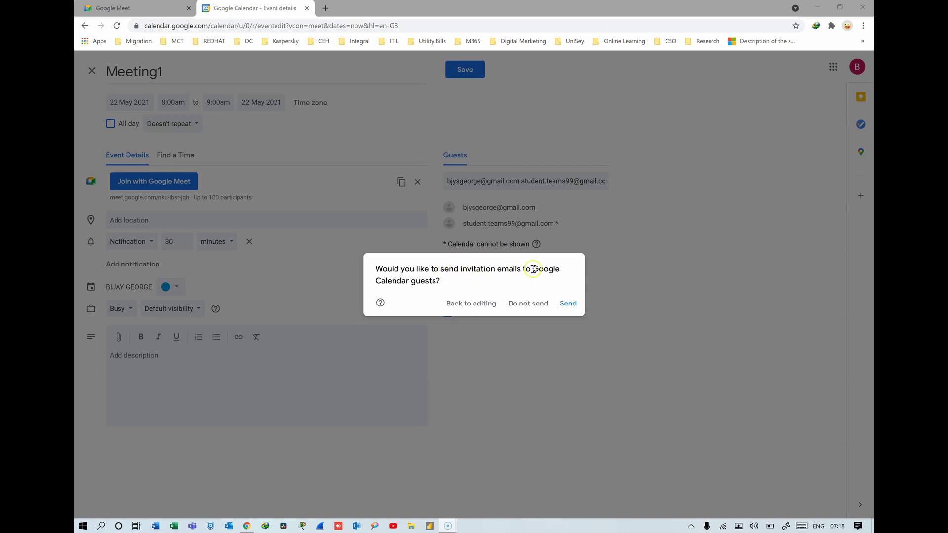
click(569, 303)
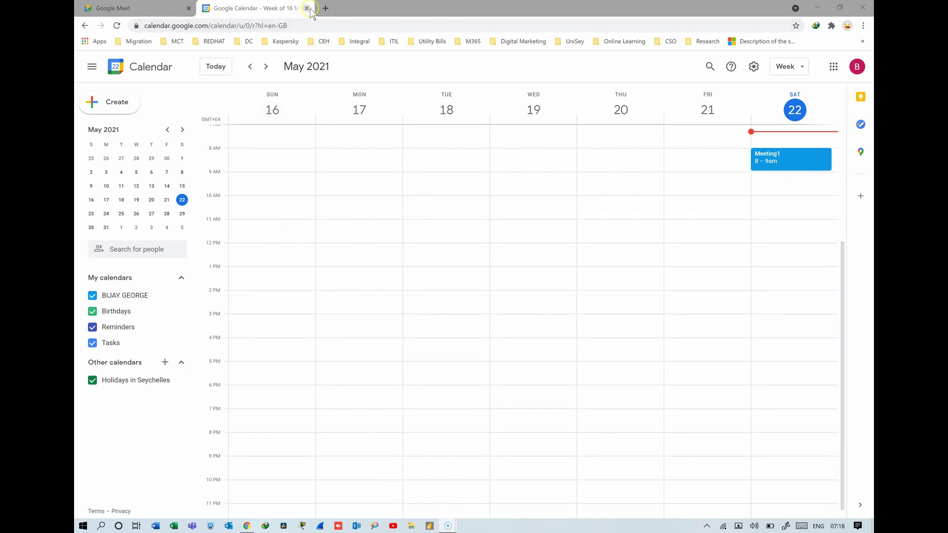
click(306, 9)
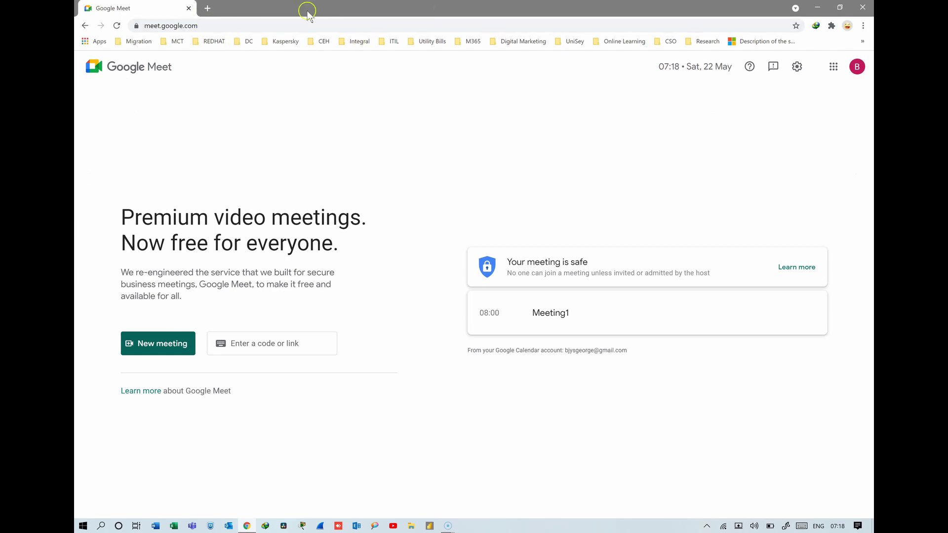
click(863, 7)
- Reopen calendar.google.com in a new window and open Meeting1's details on Saturday 22 May
click(247, 526)
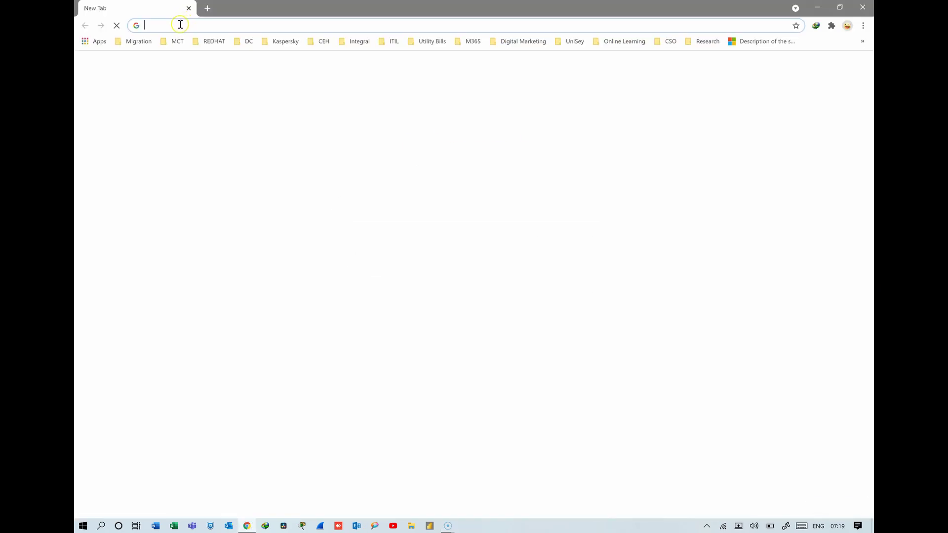
text(ca)
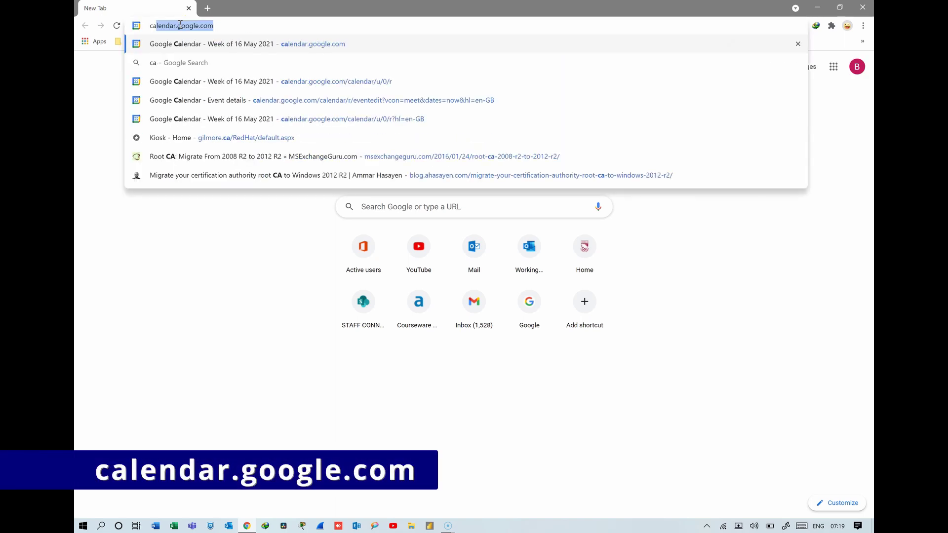
key(Return)
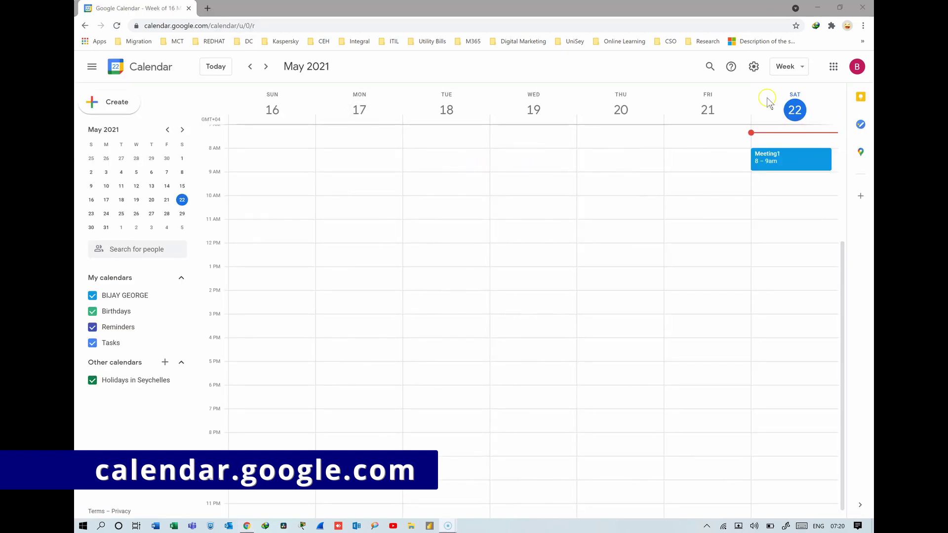
click(779, 162)
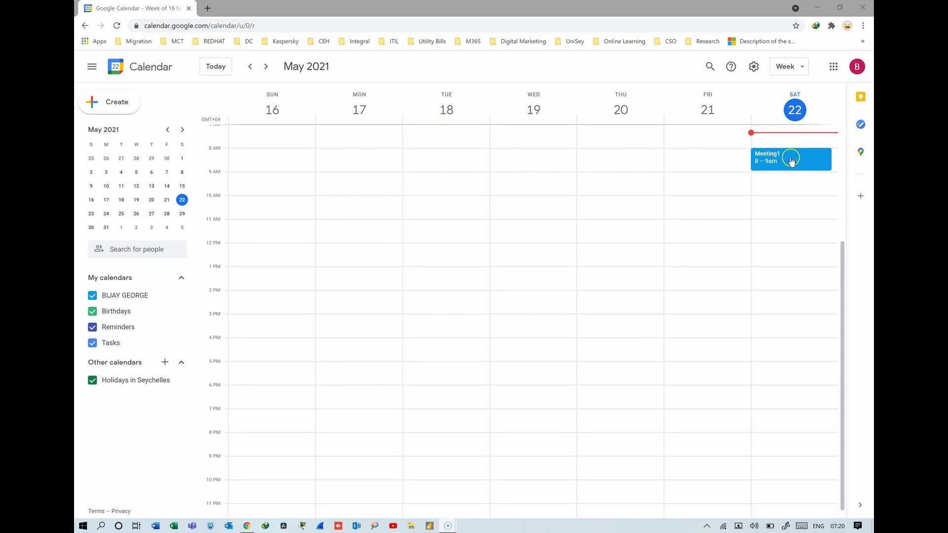
double_click(796, 161)
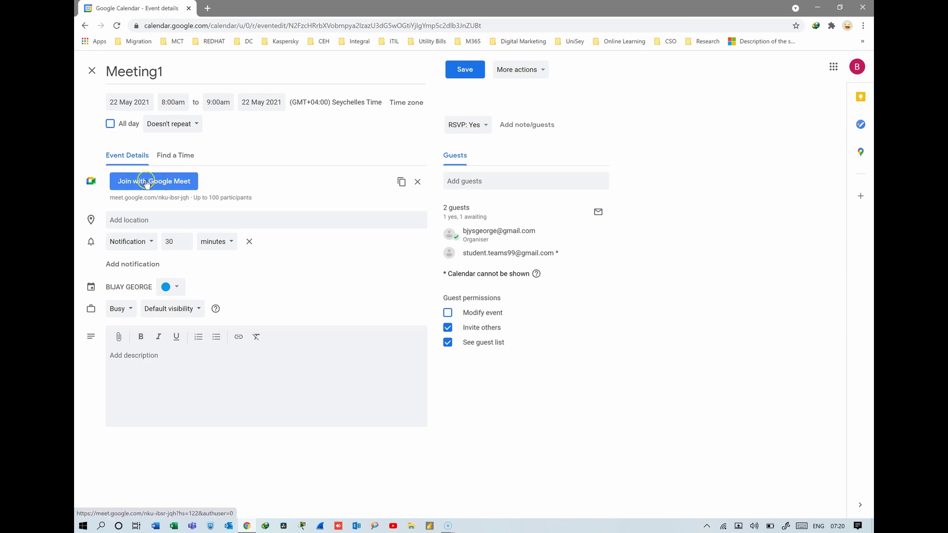
- Open Meeting1's Meet join page and apply the Paradise beach virtual background
click(148, 182)
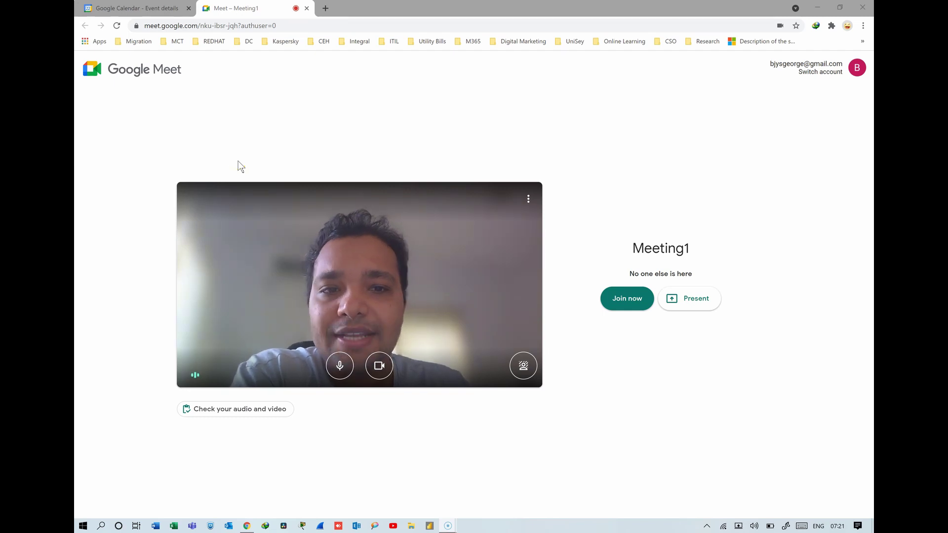
click(632, 304)
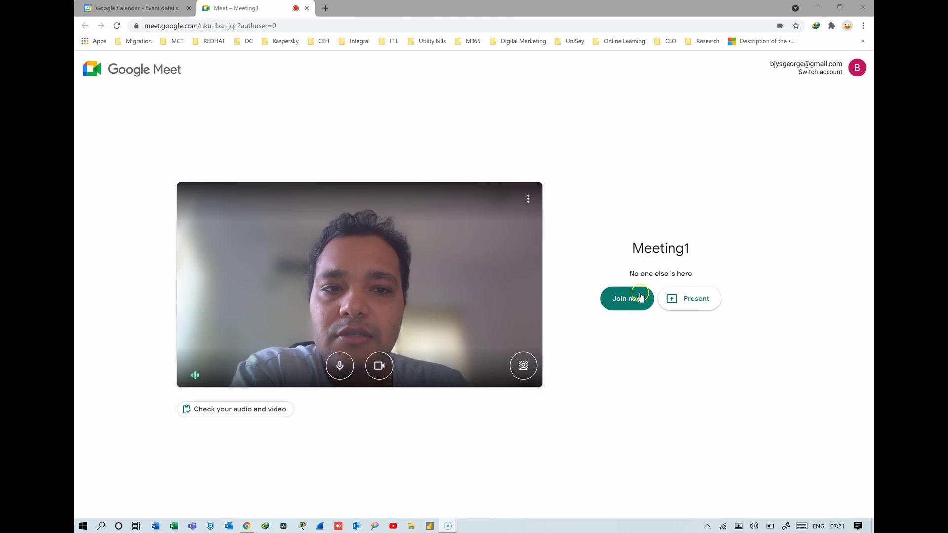
click(523, 367)
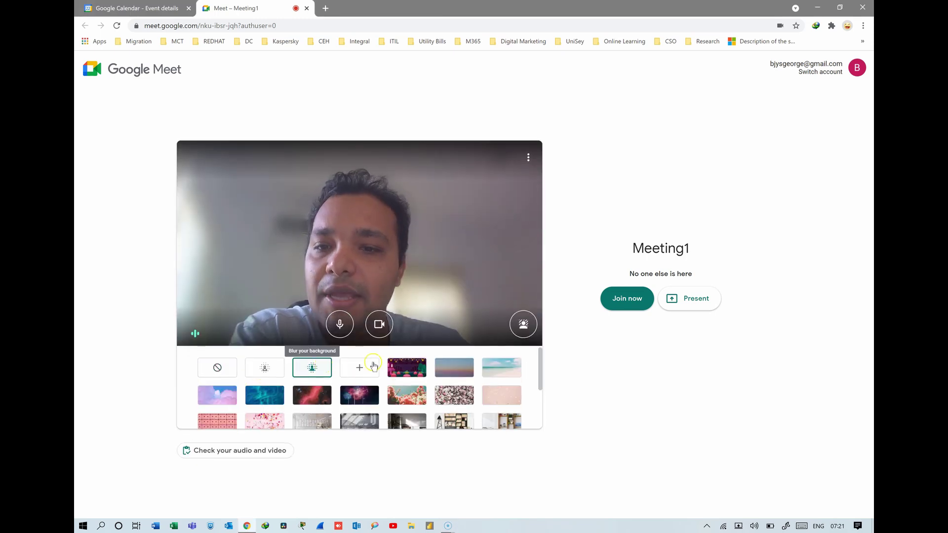
scroll(410, 388, down, 3)
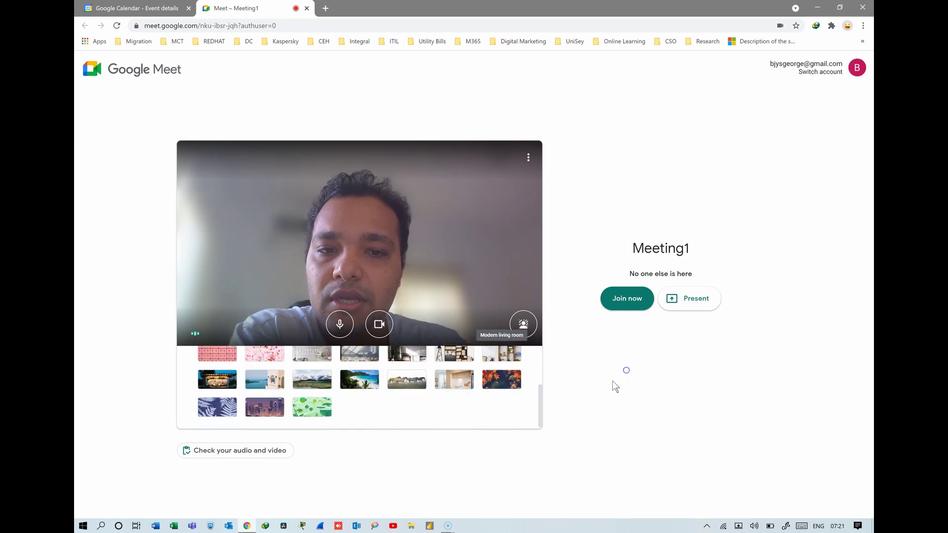
click(524, 324)
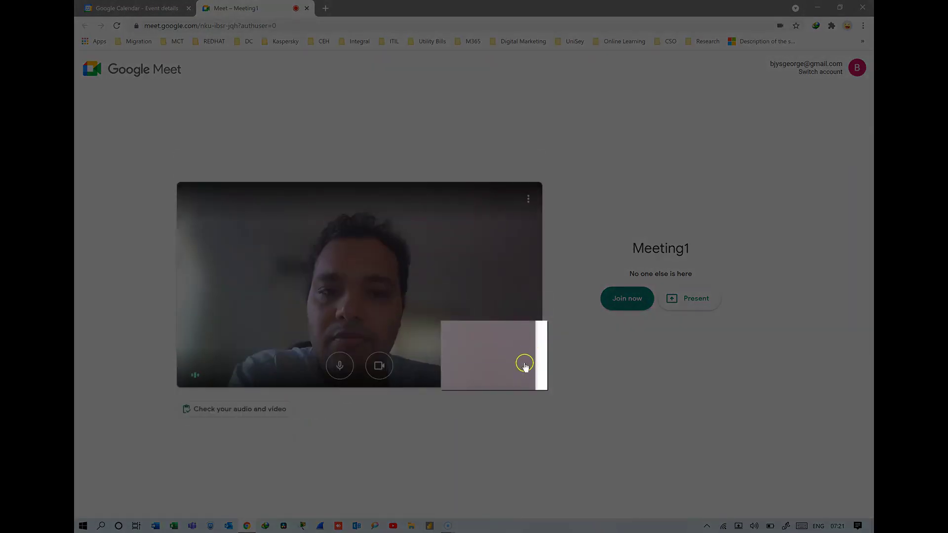
click(524, 365)
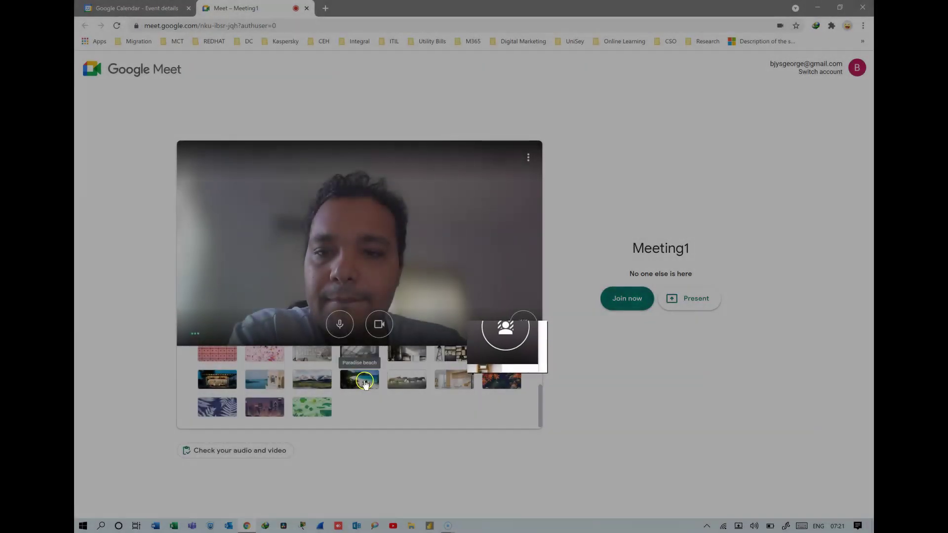
click(365, 383)
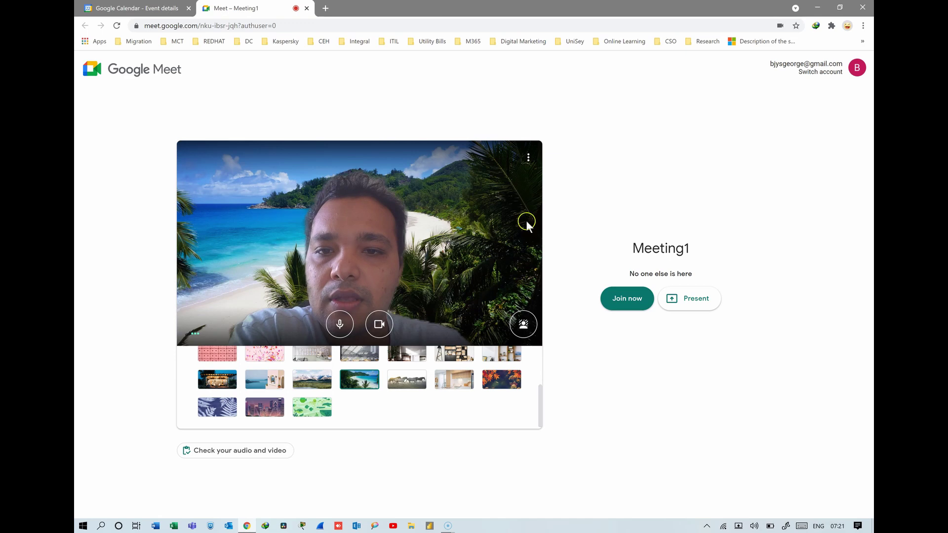
- Test the camera and microphone by switching each off and on, then join Meeting1
click(522, 322)
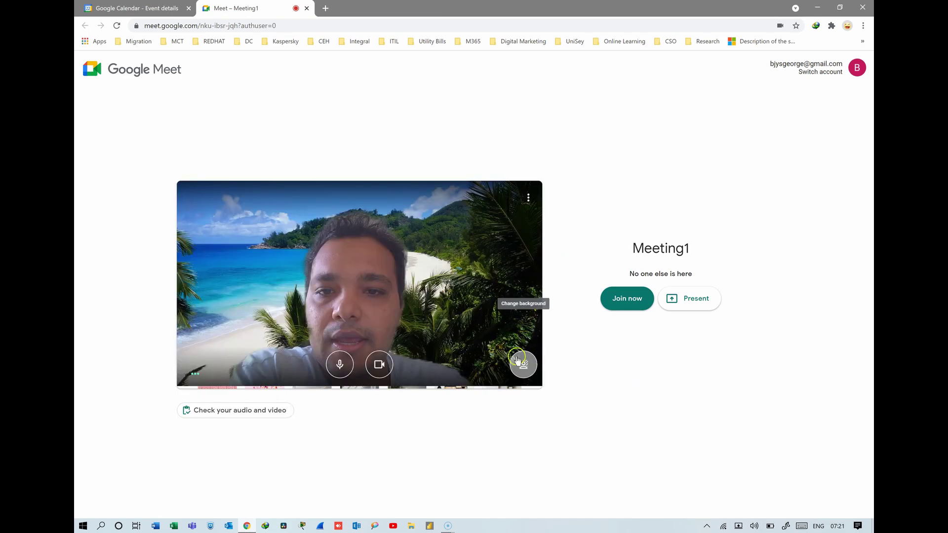
click(379, 367)
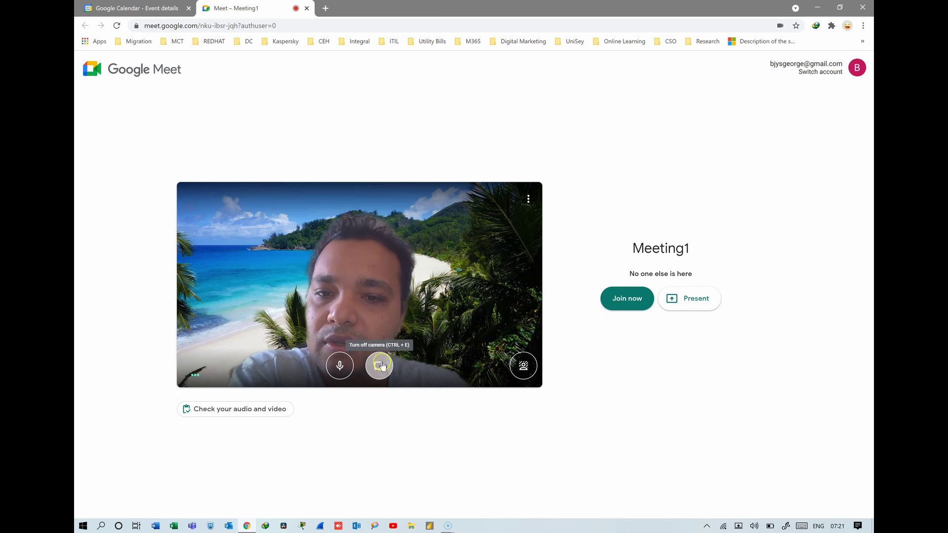
click(380, 366)
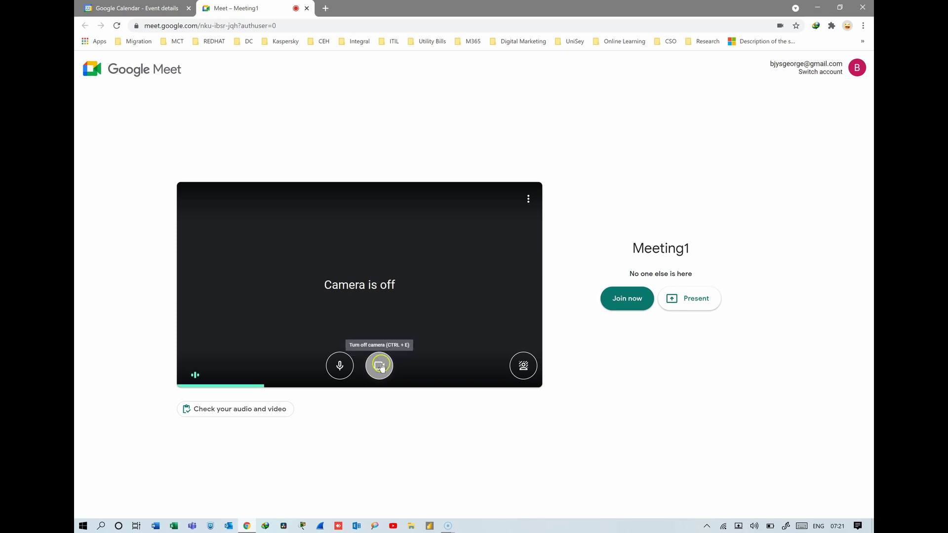
click(343, 368)
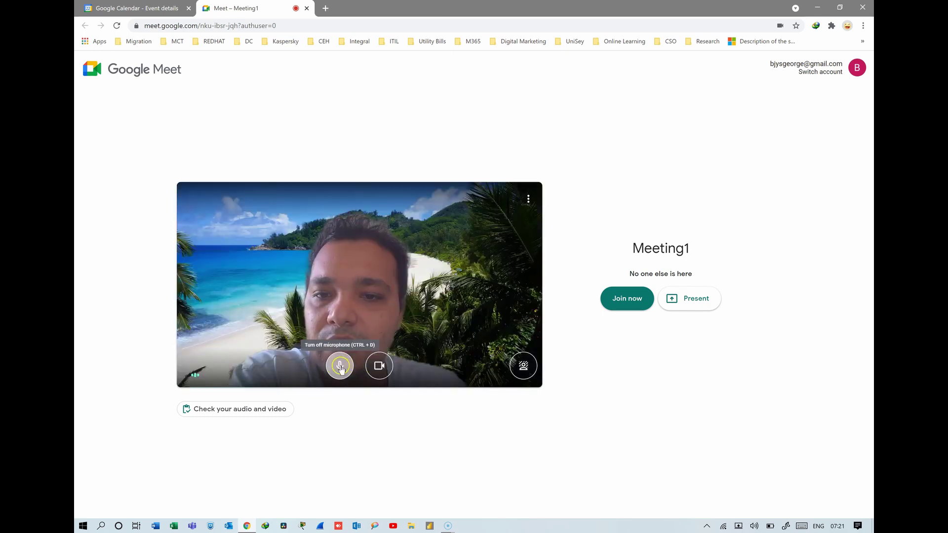
click(340, 367)
click(340, 368)
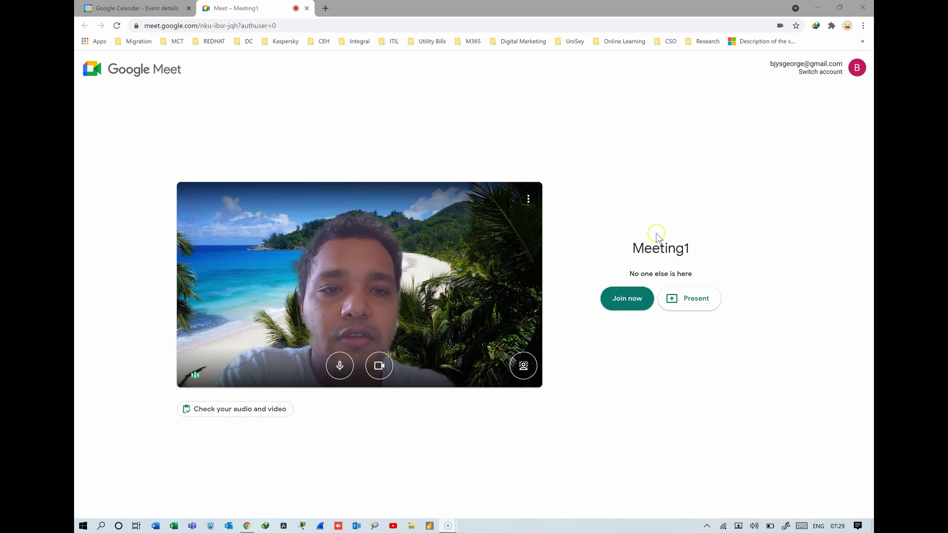
click(630, 299)
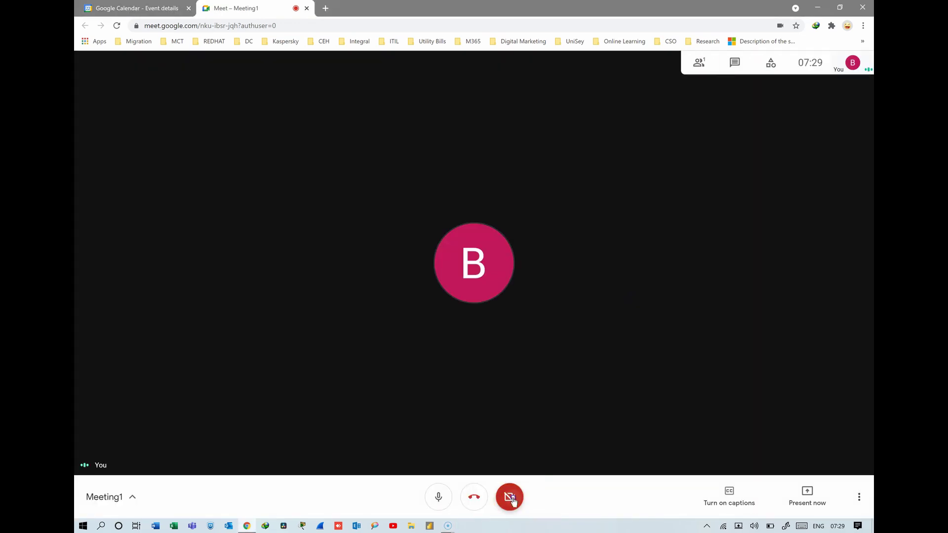
- Switch the in-call camera on and then off, leaving only the profile avatar
click(513, 497)
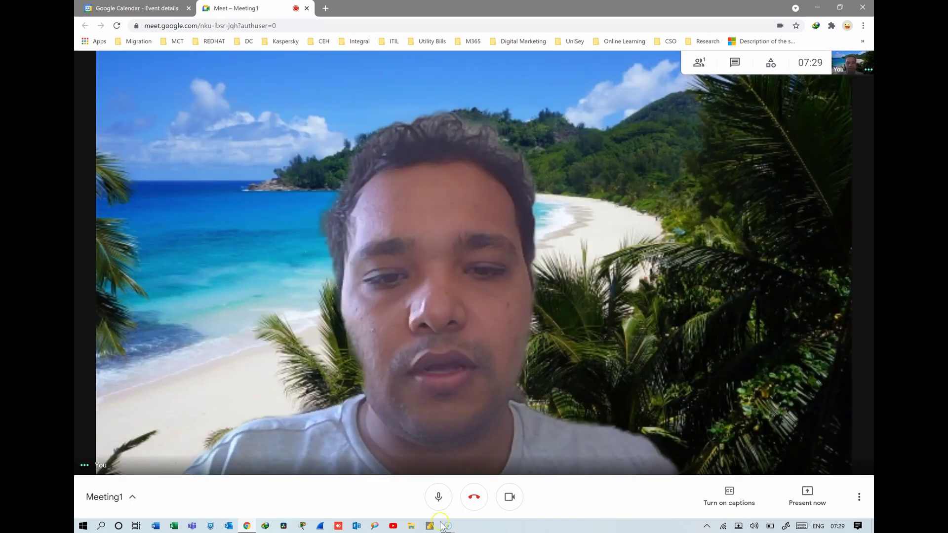
click(513, 498)
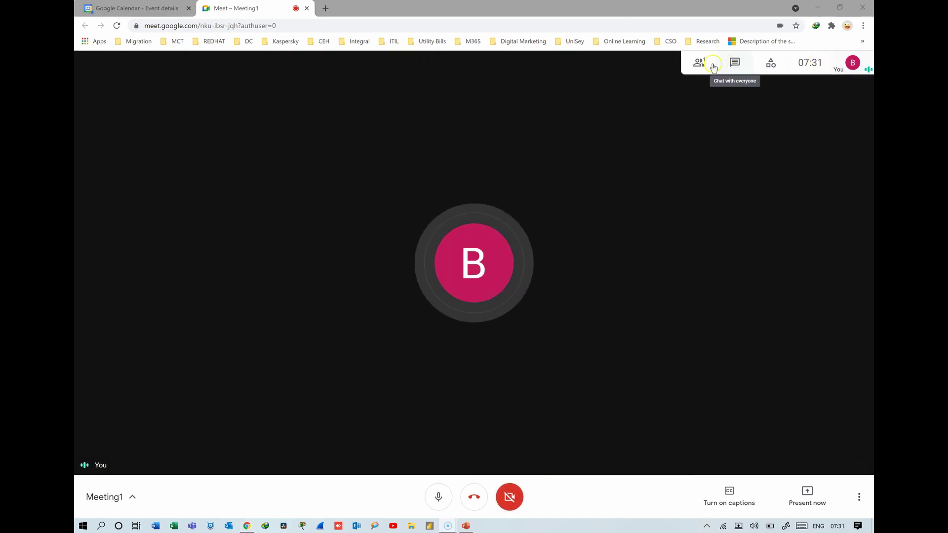
- Post 'hi..welcome all to this event' in the meeting chat, then return to the participants list
click(697, 63)
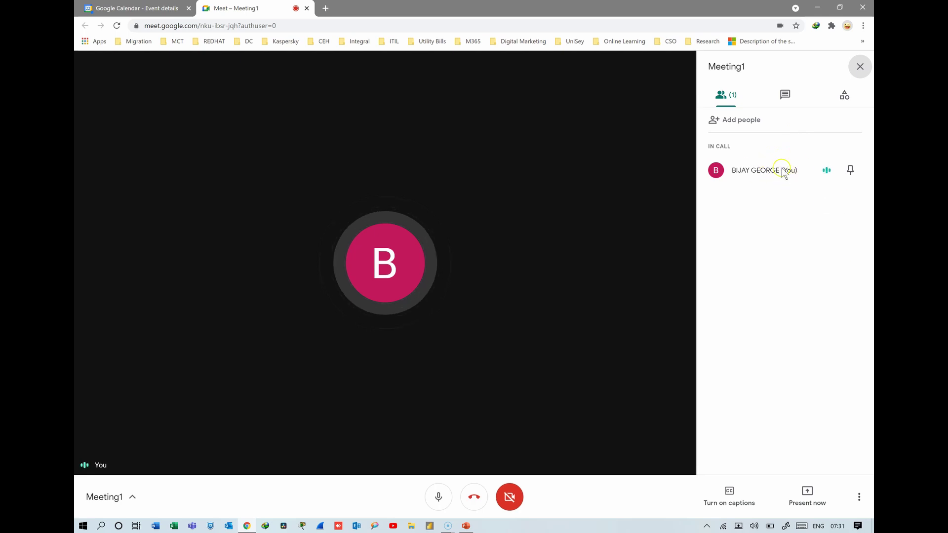
click(785, 95)
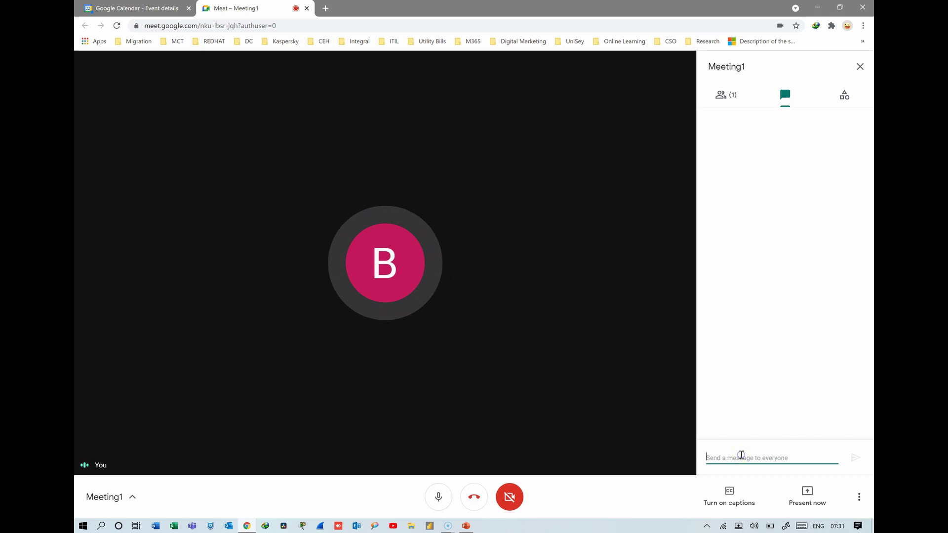
text(hi..welcome all to this event)
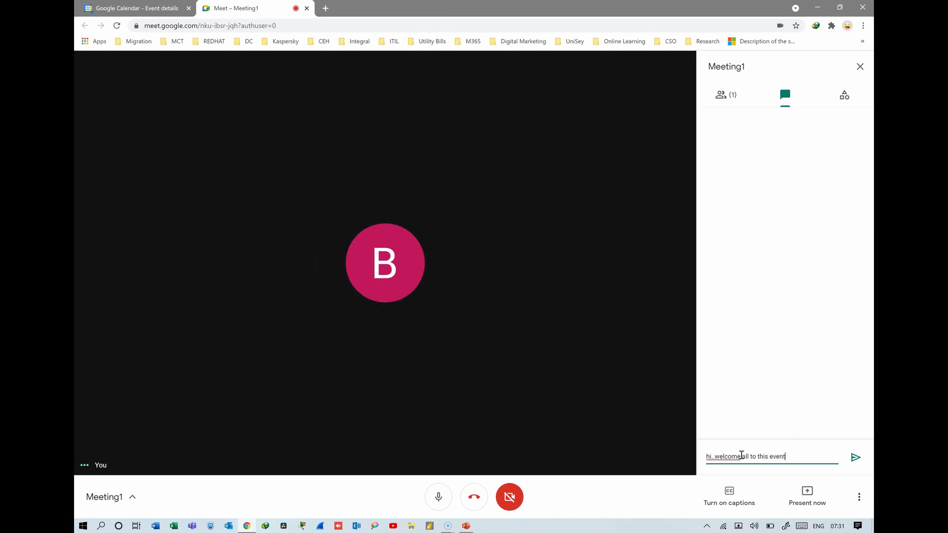
key(Return)
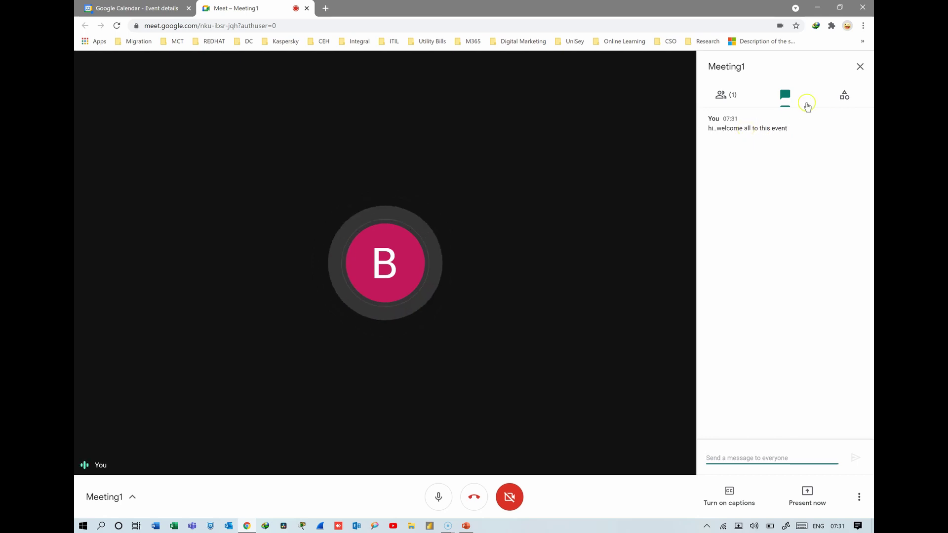
click(845, 95)
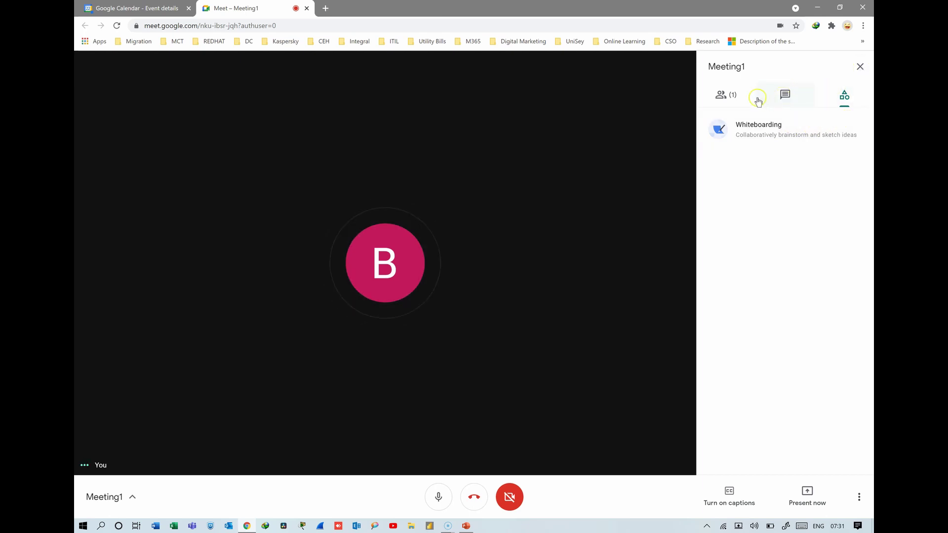
click(725, 97)
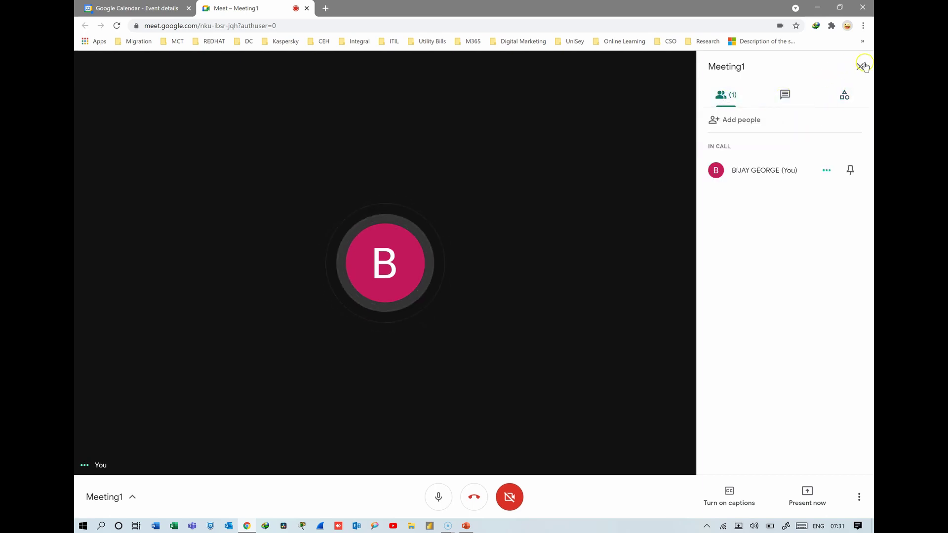
- Email a Meeting1 invitation to one more person's address, then close the People panel
click(737, 121)
click(418, 239)
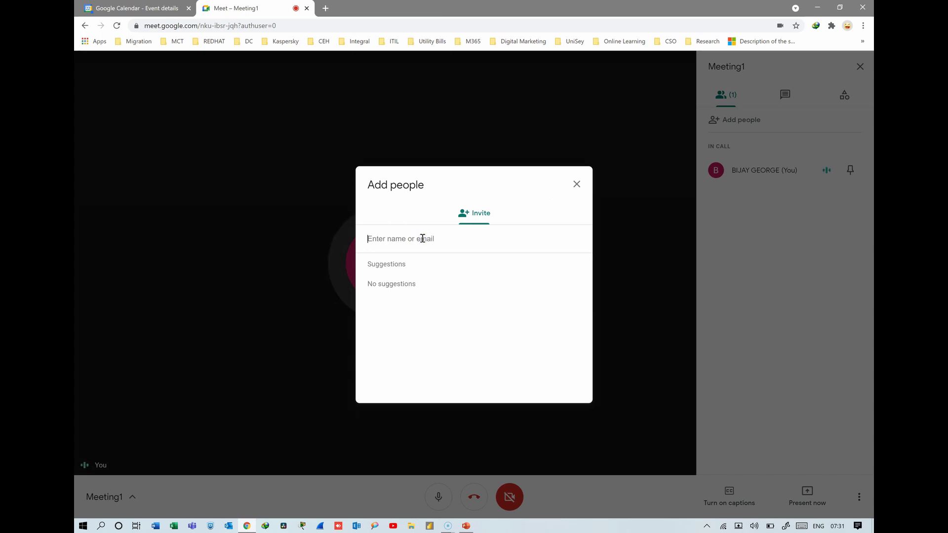
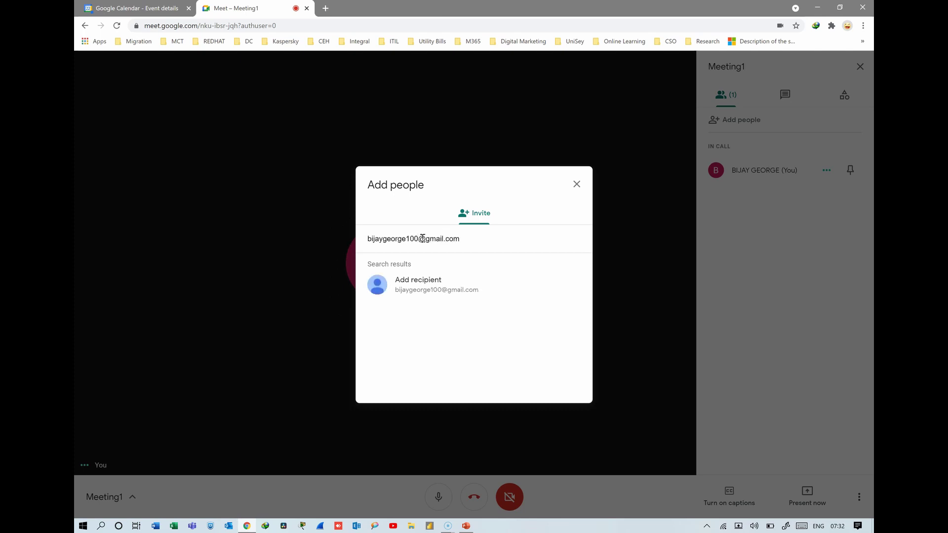
click(437, 292)
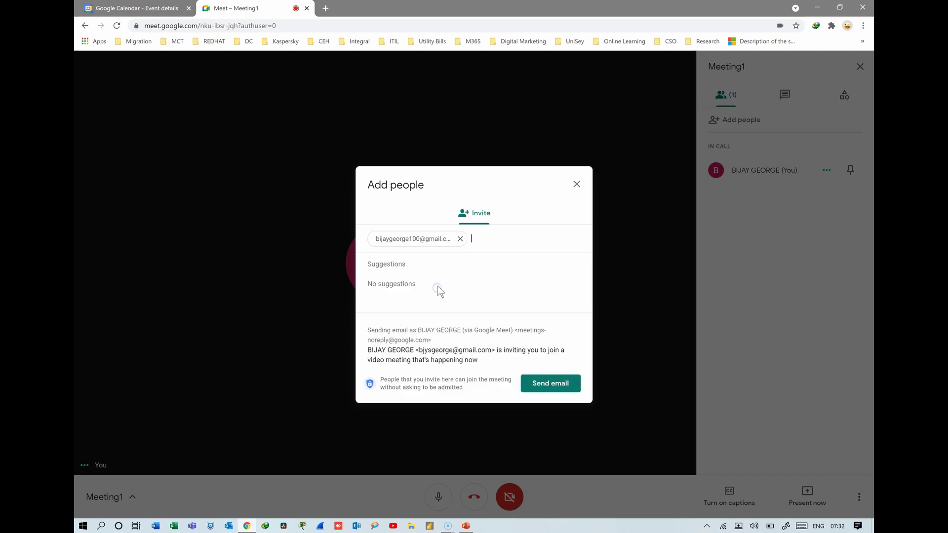
click(543, 388)
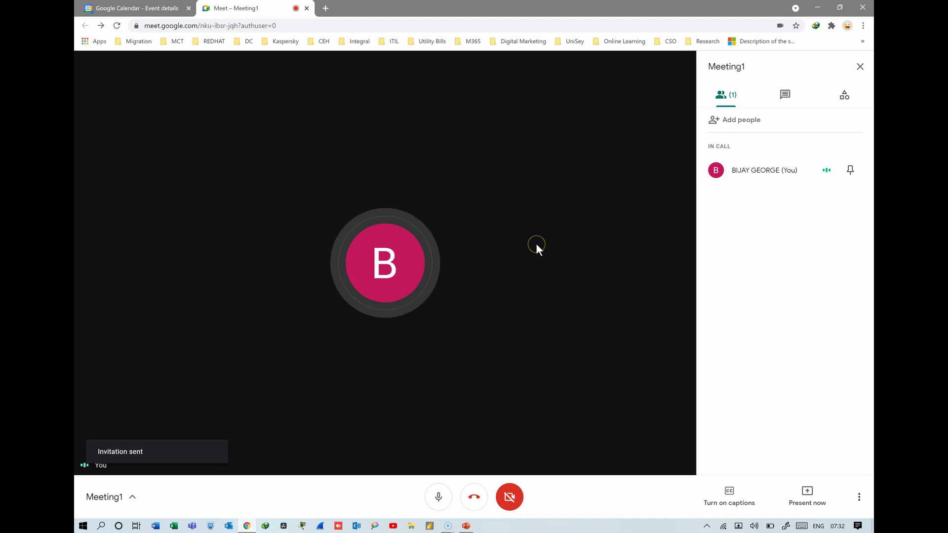
click(860, 67)
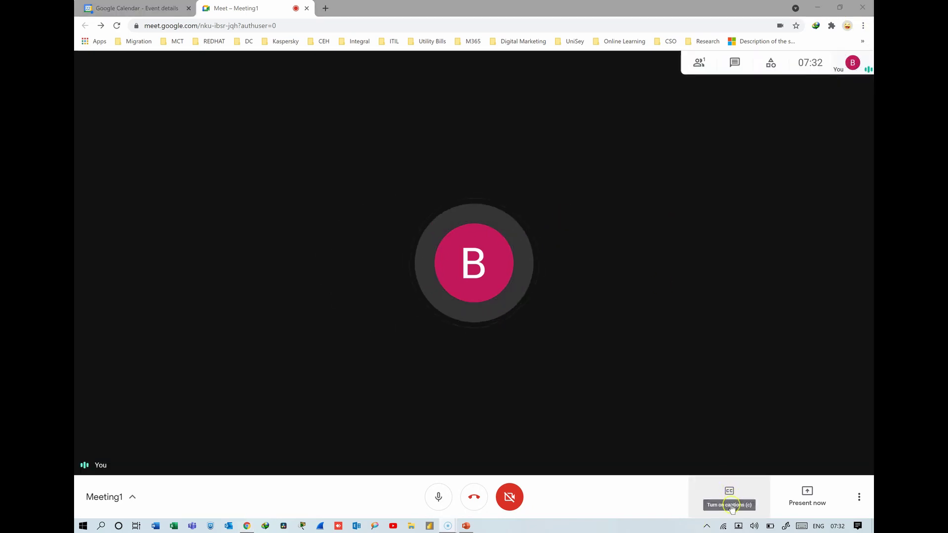
click(731, 491)
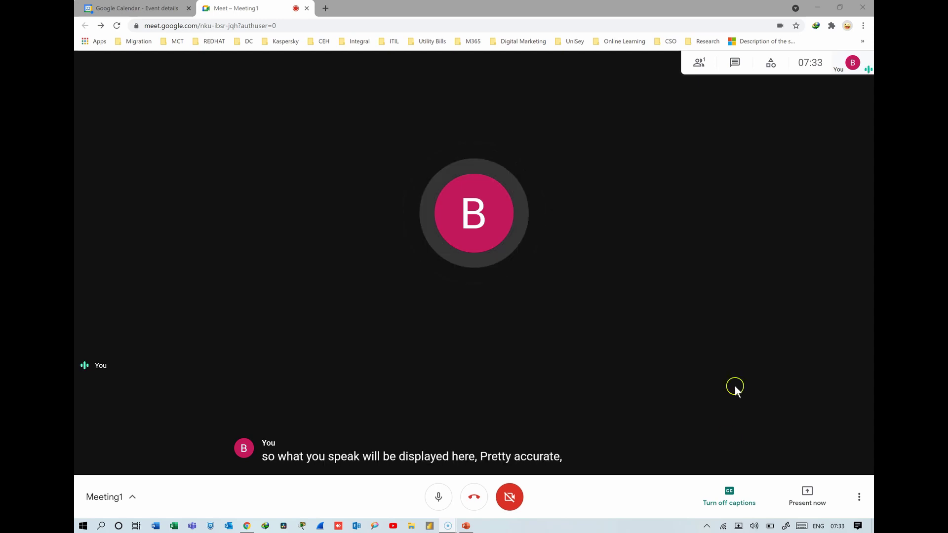
click(734, 500)
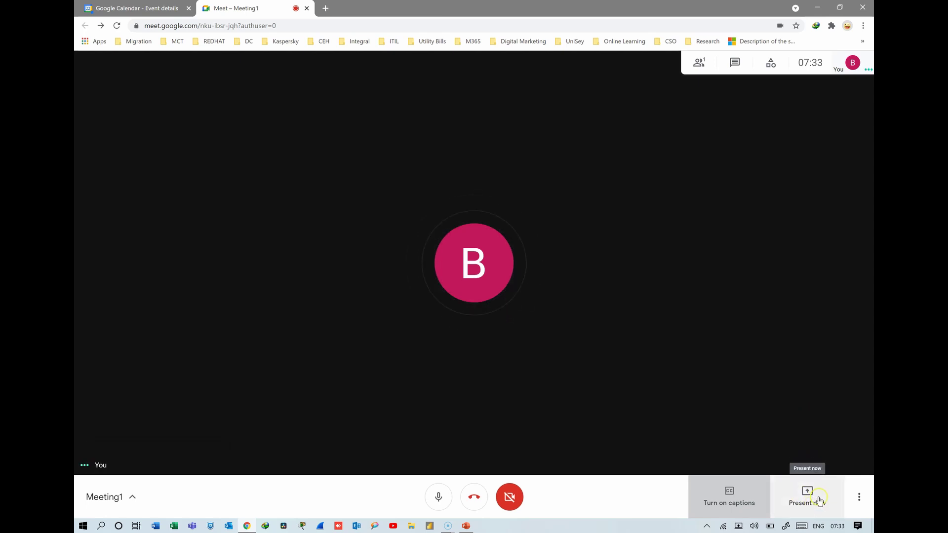
- Present your entire screen to the meeting and confirm sharing that screen
click(815, 503)
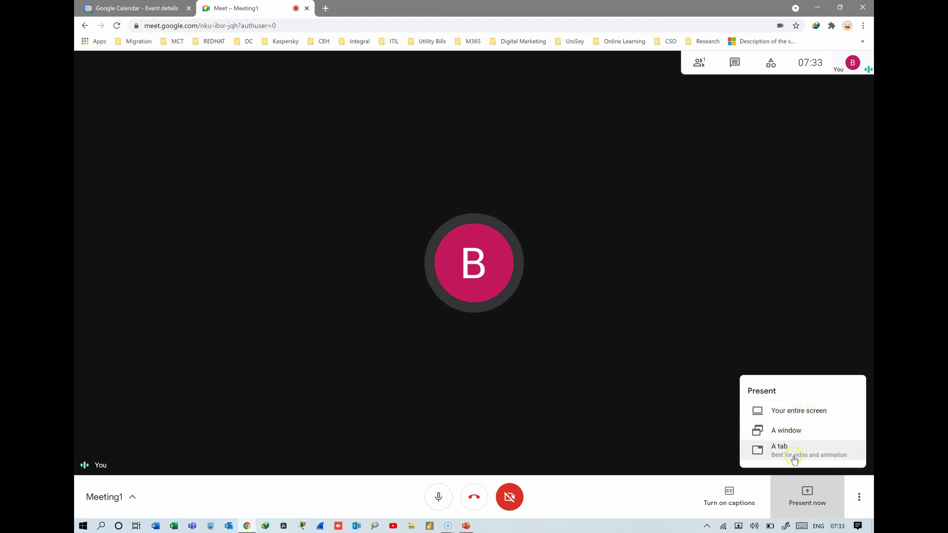
click(810, 417)
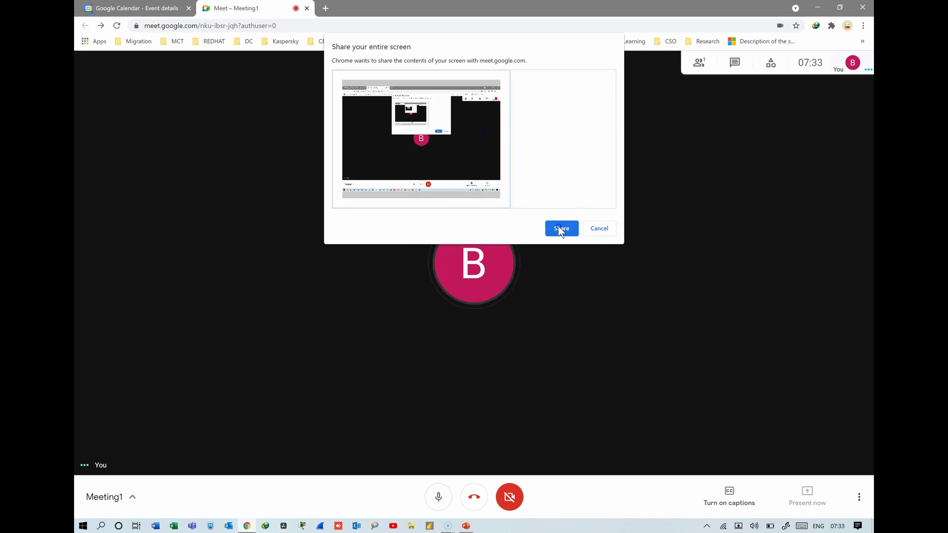
click(560, 228)
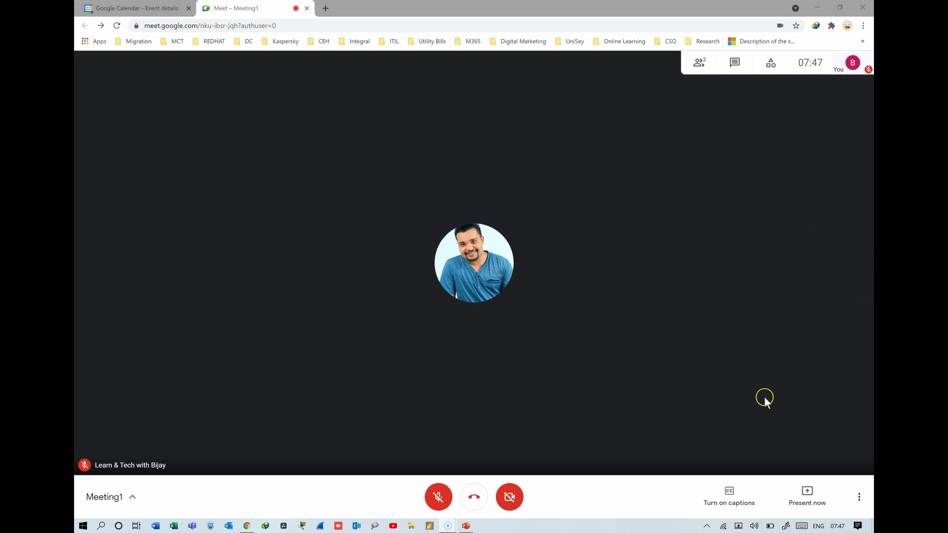
click(813, 494)
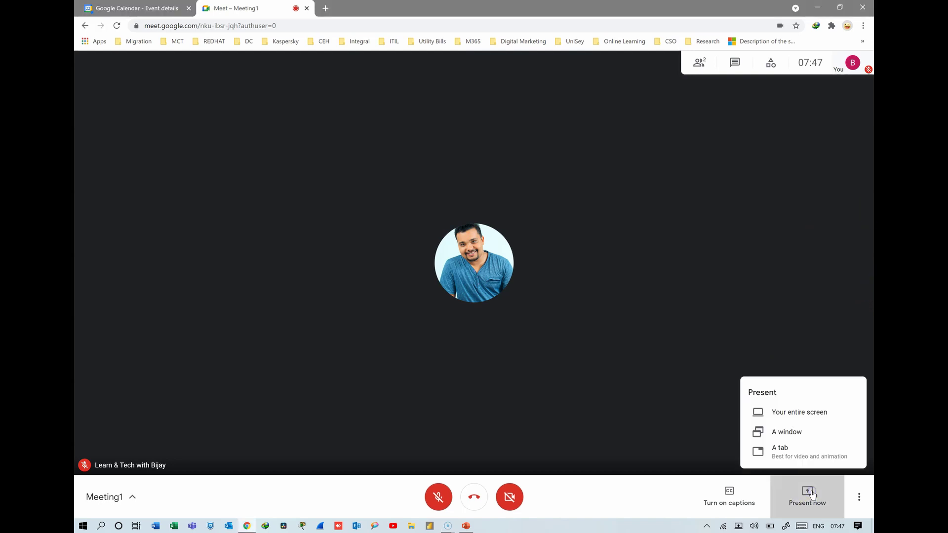
click(803, 415)
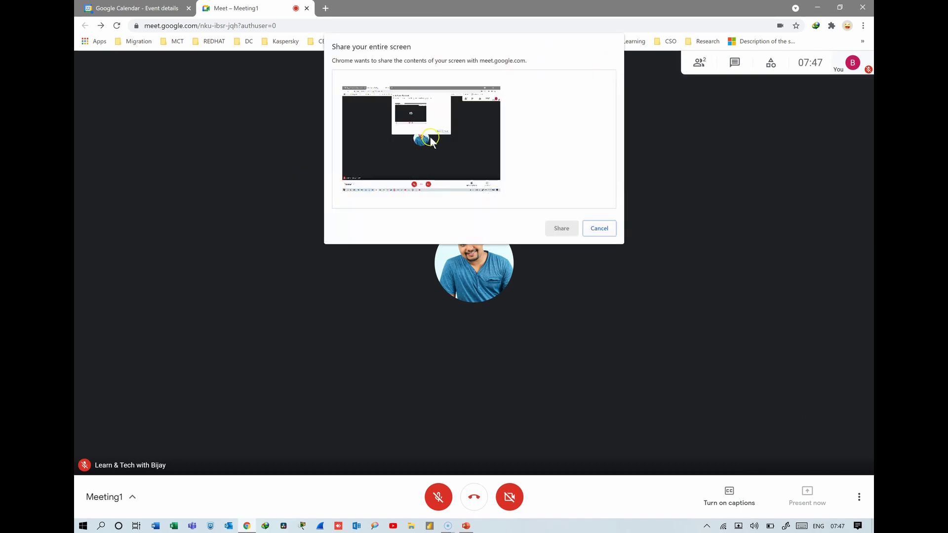
click(399, 132)
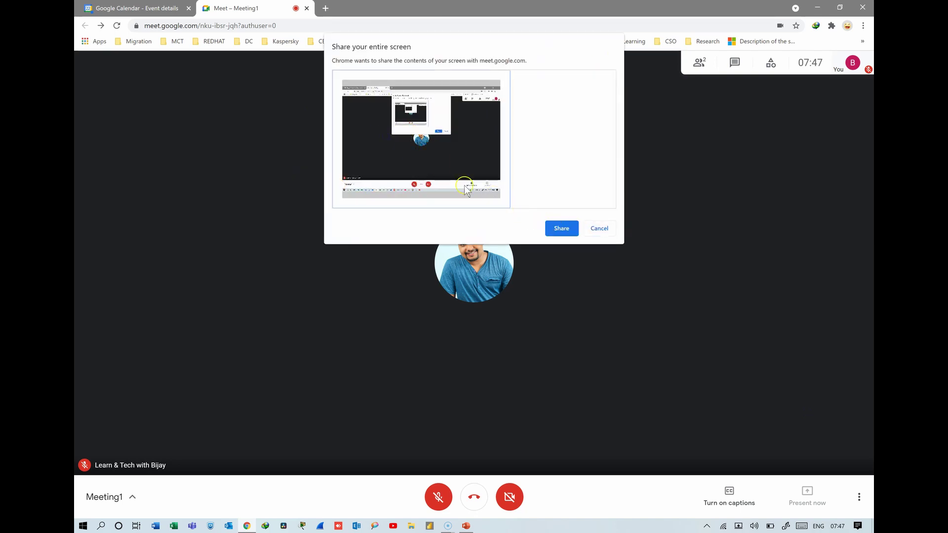
click(562, 228)
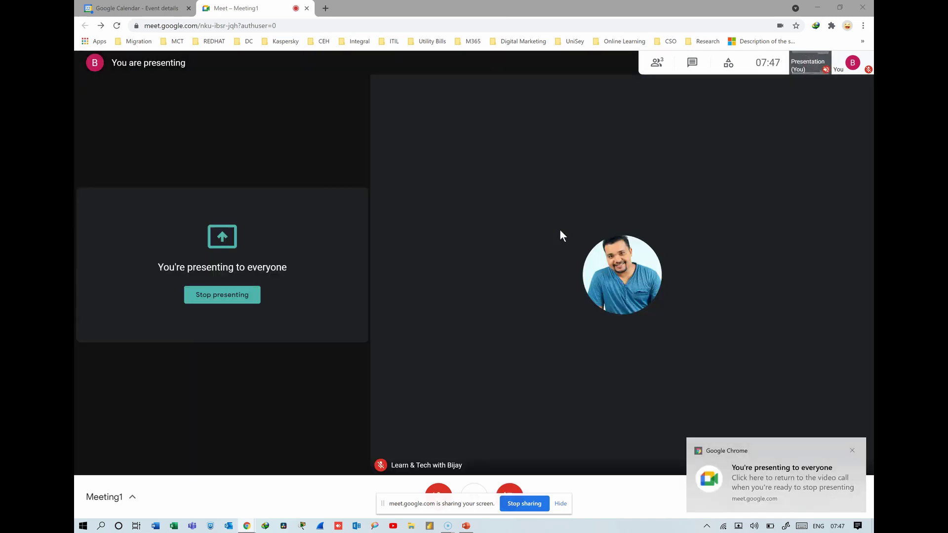
key(super+e)
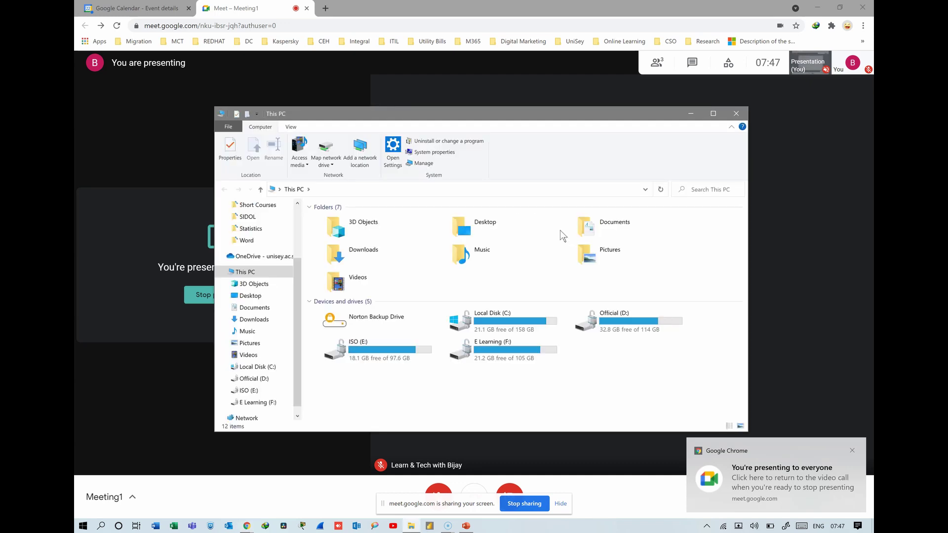
click(730, 115)
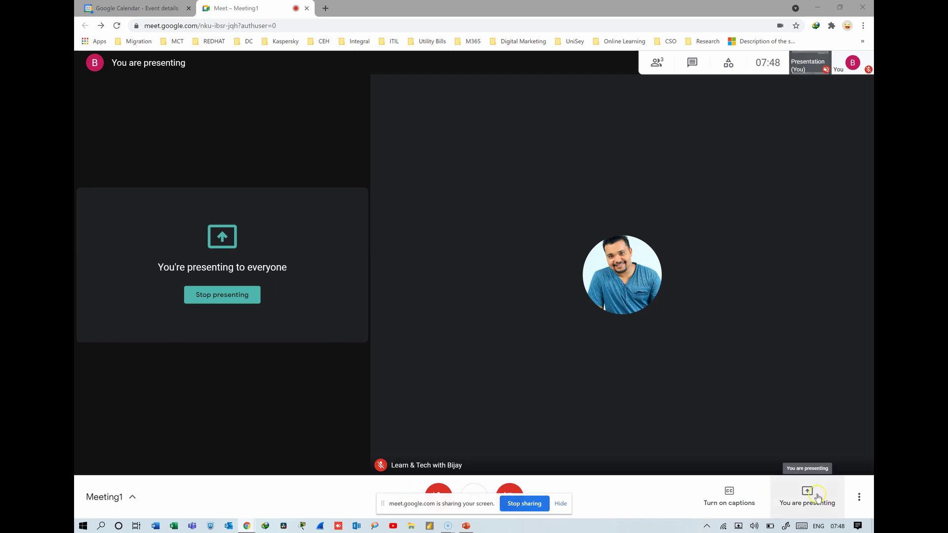
click(817, 496)
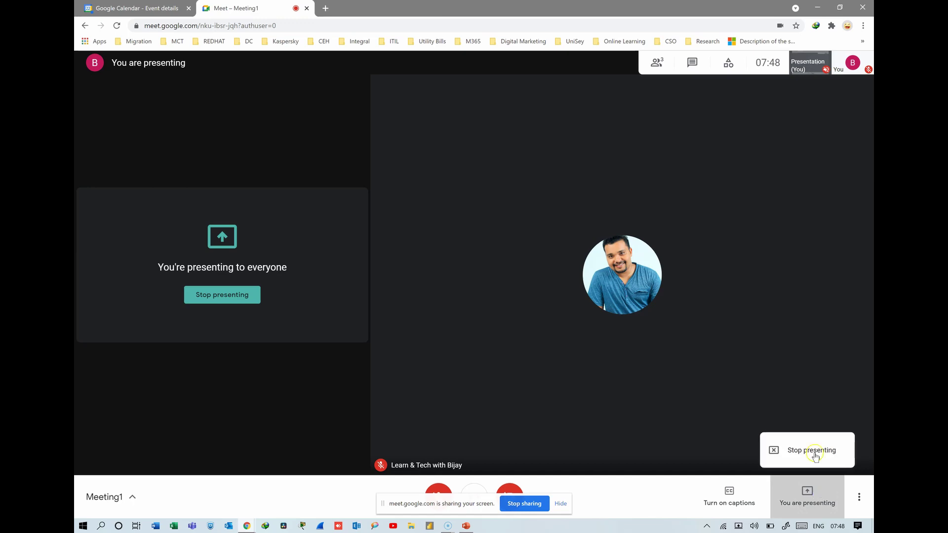
click(467, 526)
click(467, 526)
click(811, 450)
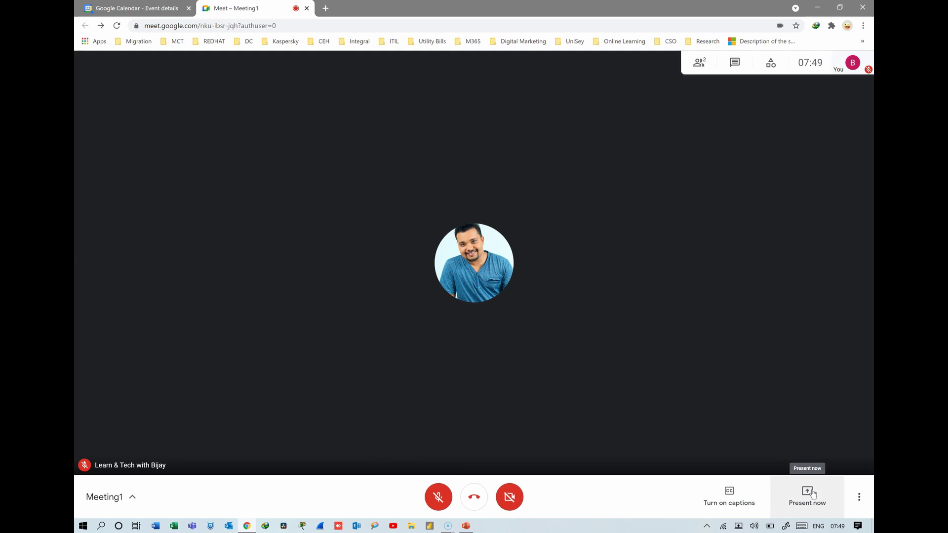
- Start presenting a single window, bringing the COMPUTER SECURITY PowerPoint window into the window picker
click(809, 496)
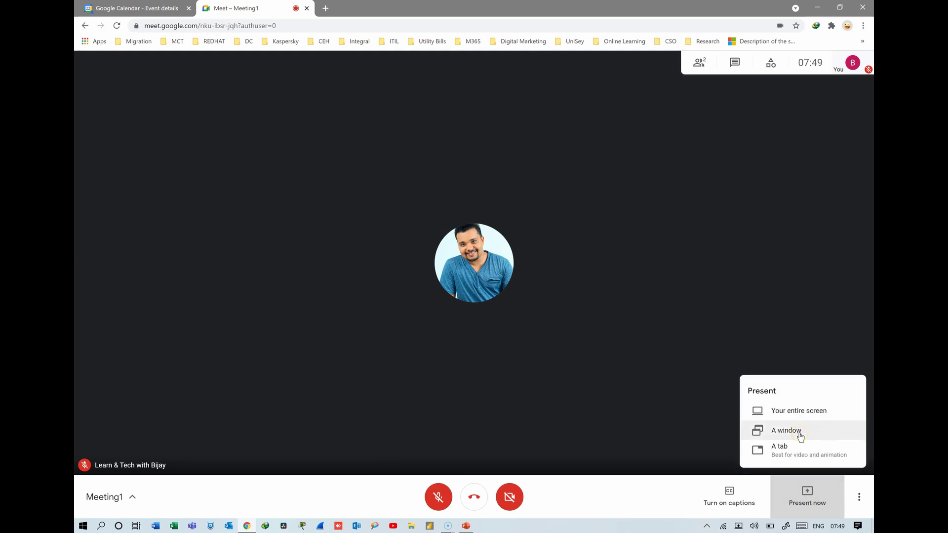
click(804, 431)
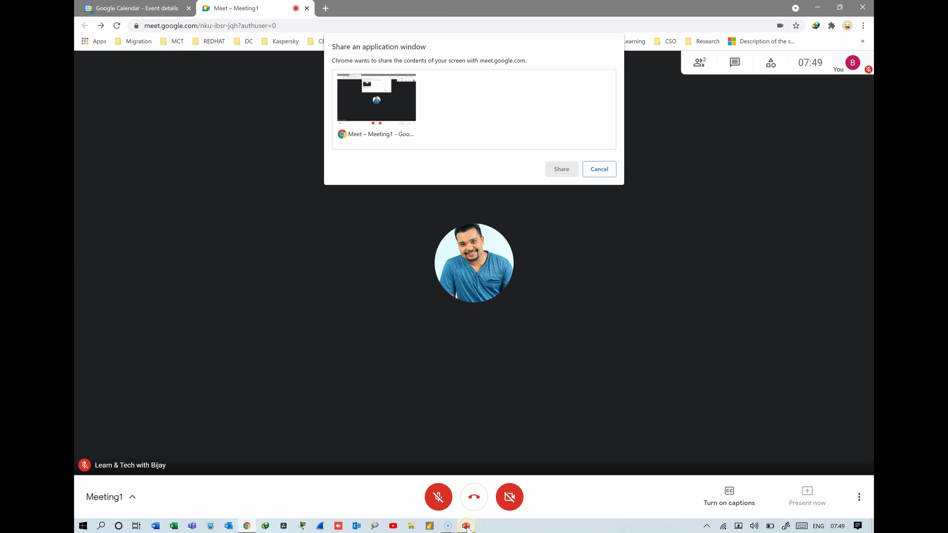
mouse_move(467, 528)
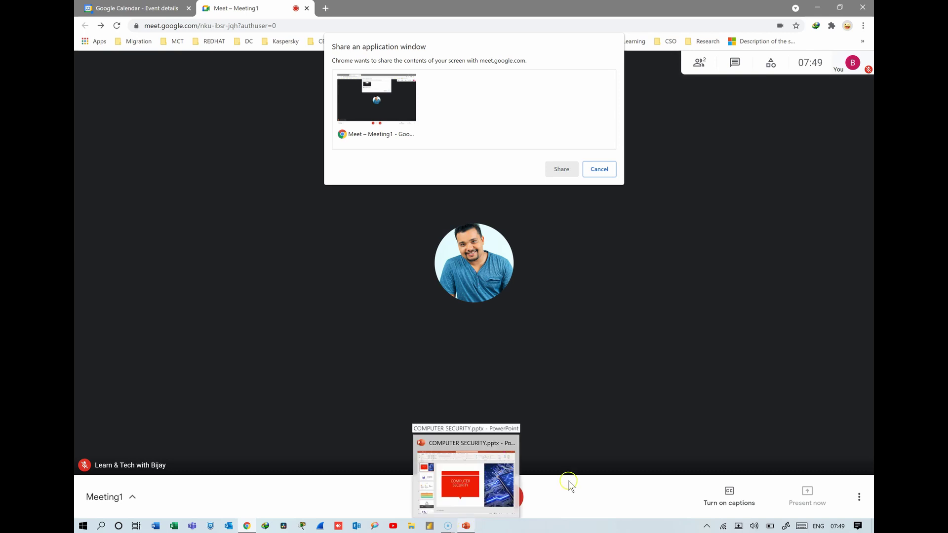
click(469, 527)
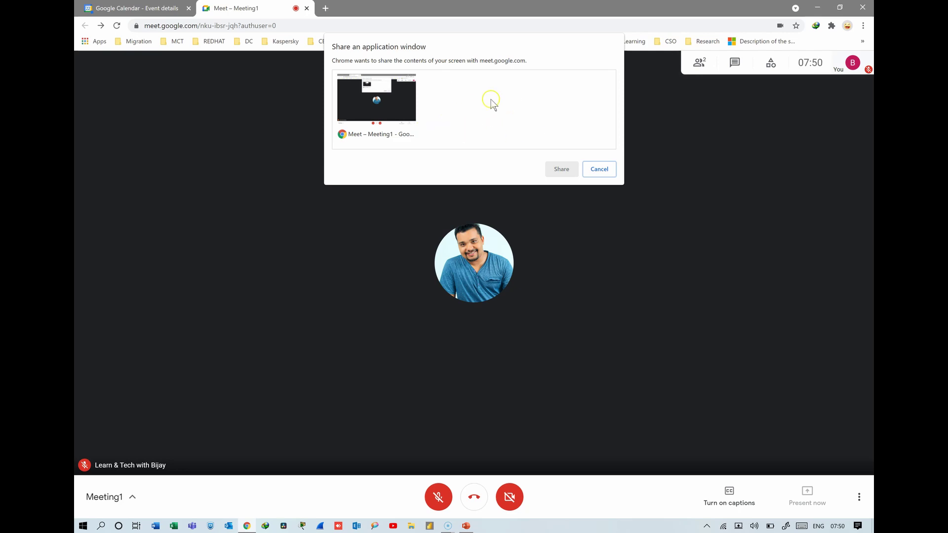
click(466, 526)
click(246, 527)
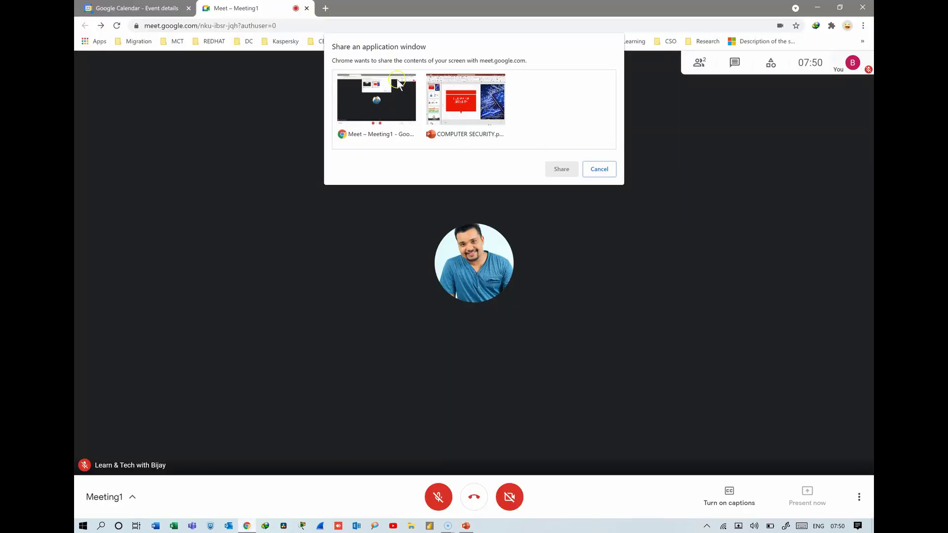